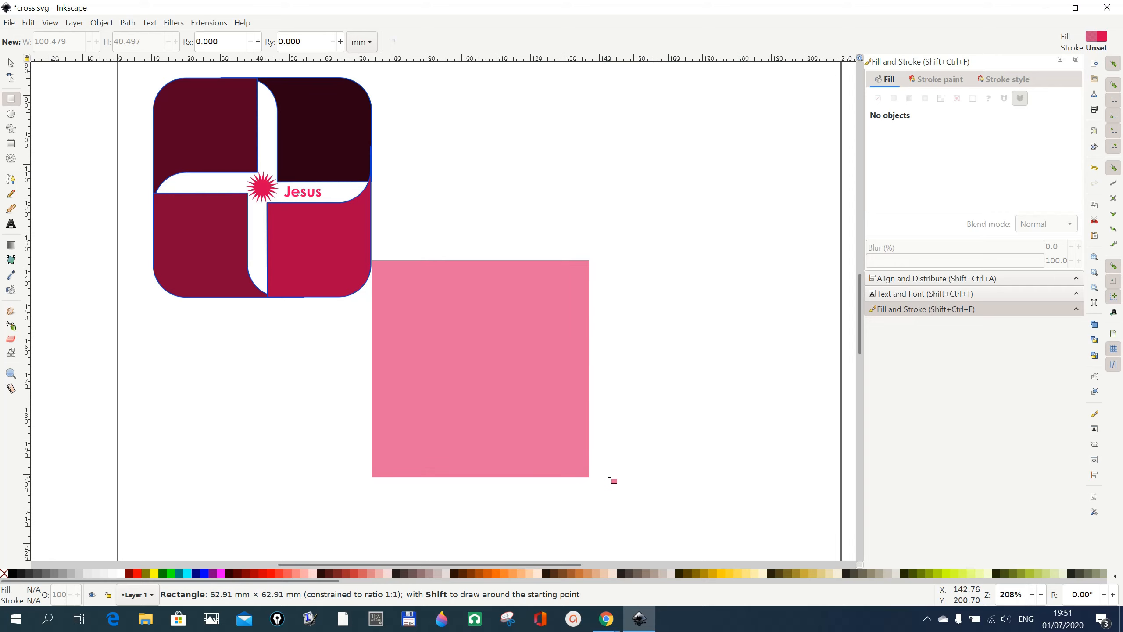
Move the pink square away from the logo to about X 98, Y 139 mm and set its fill's alpha to 48
left_click(11, 62)
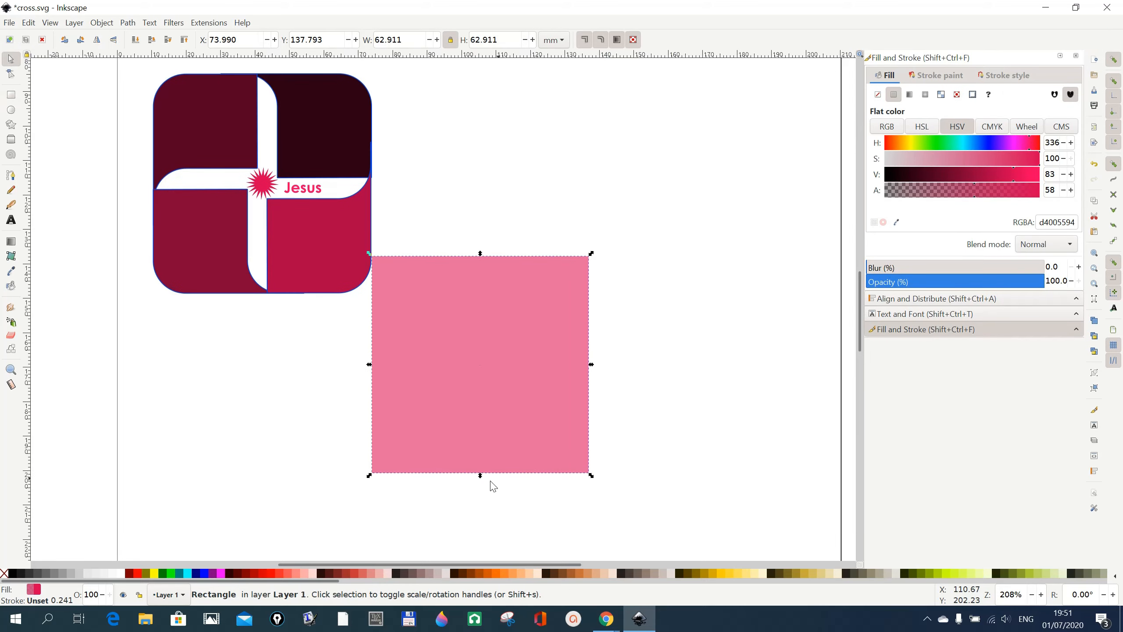
left_click_drag(492, 387, 575, 391)
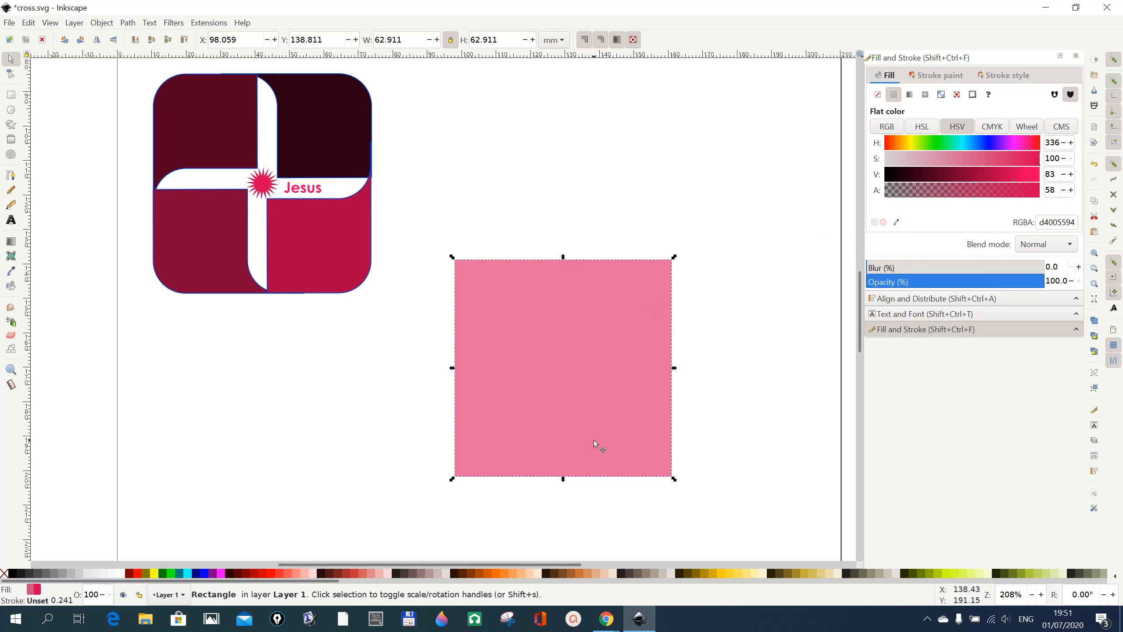
left_click(101, 23)
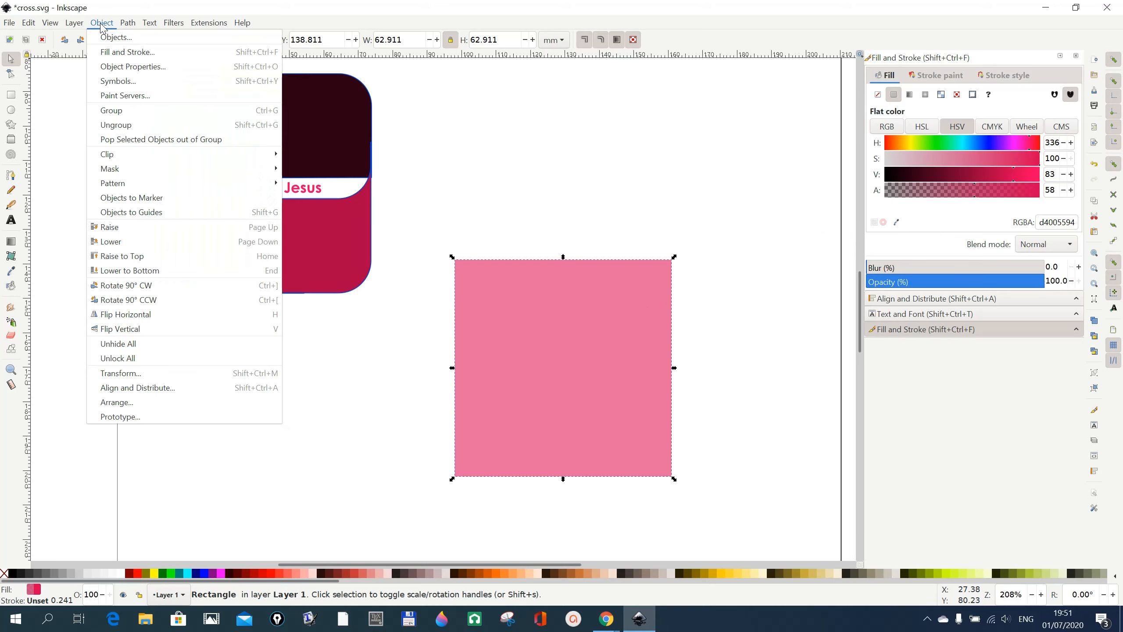
left_click(106, 52)
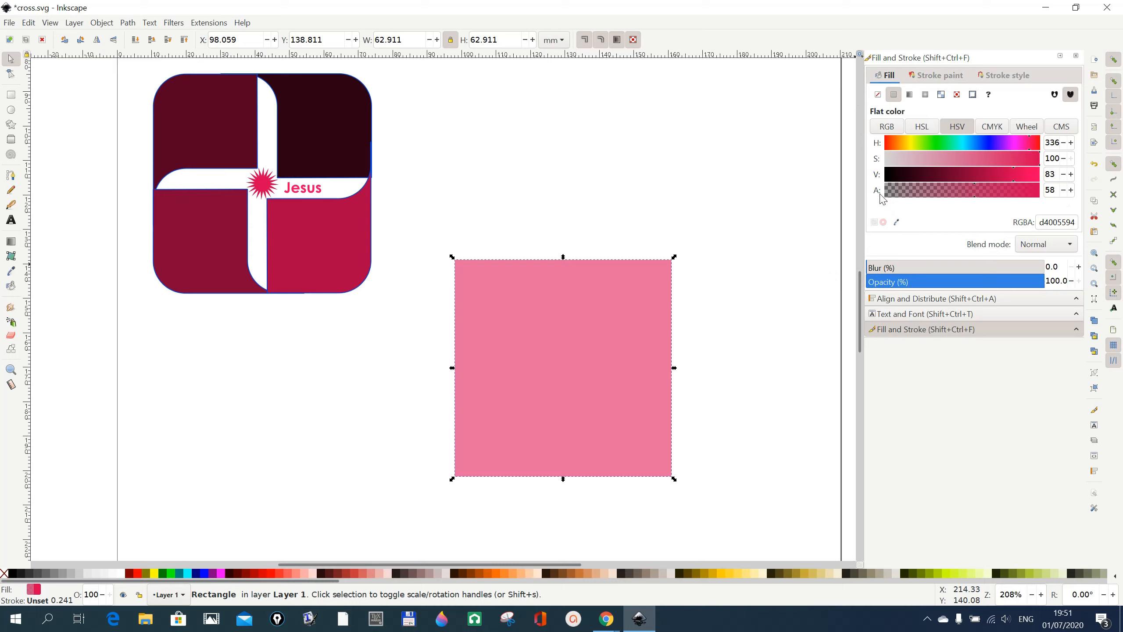
left_click(1036, 199)
left_click_drag(1034, 193, 1038, 196)
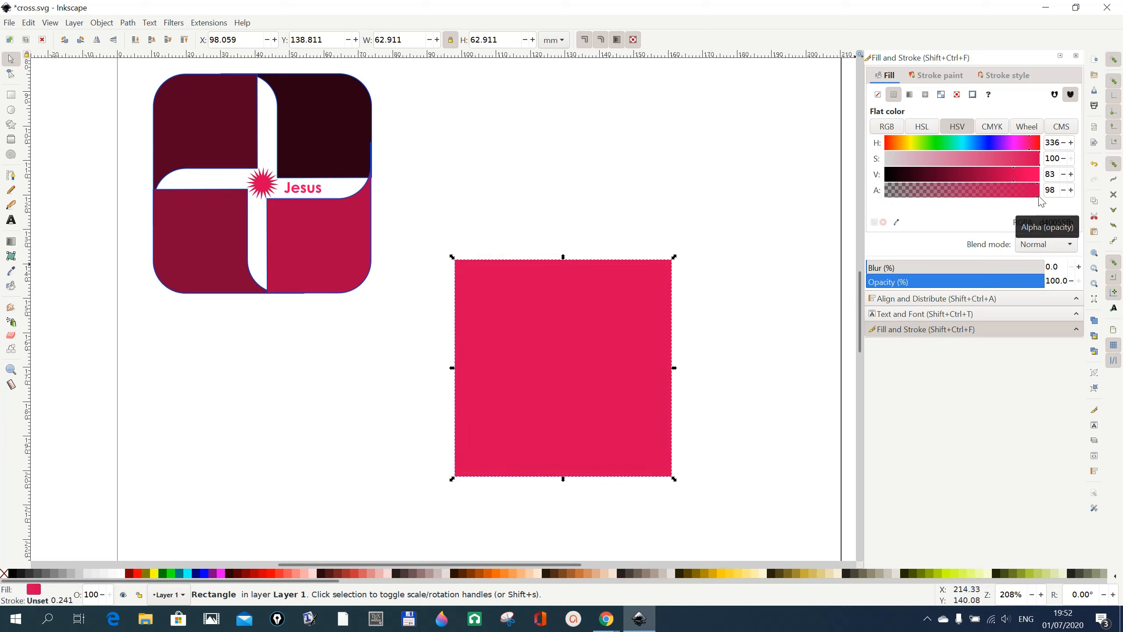
left_click(974, 198)
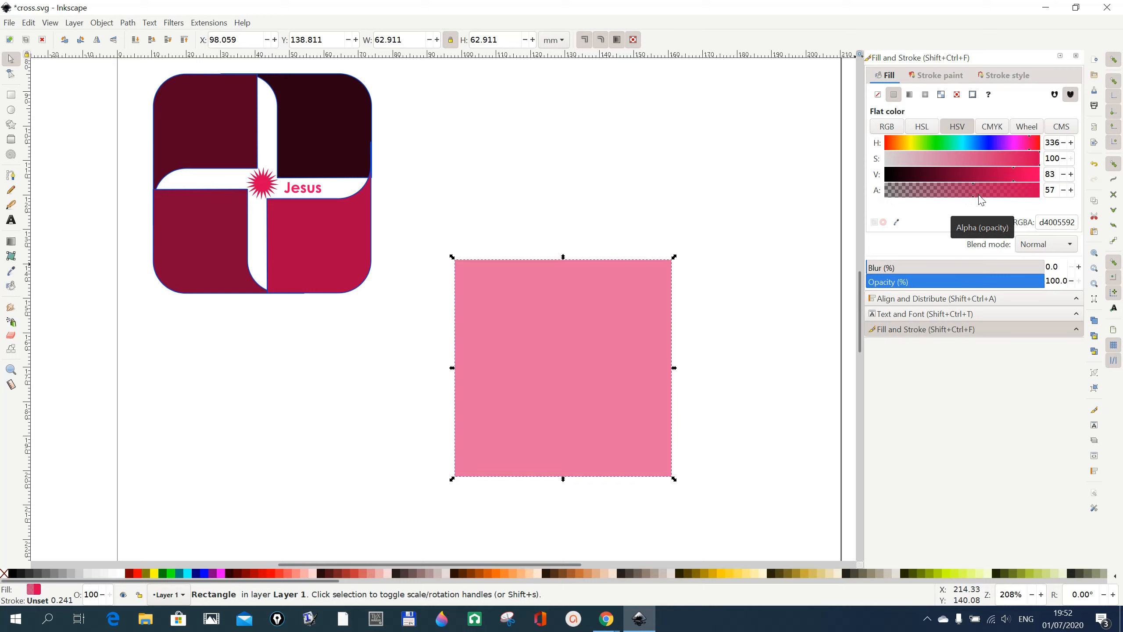
left_click(960, 197)
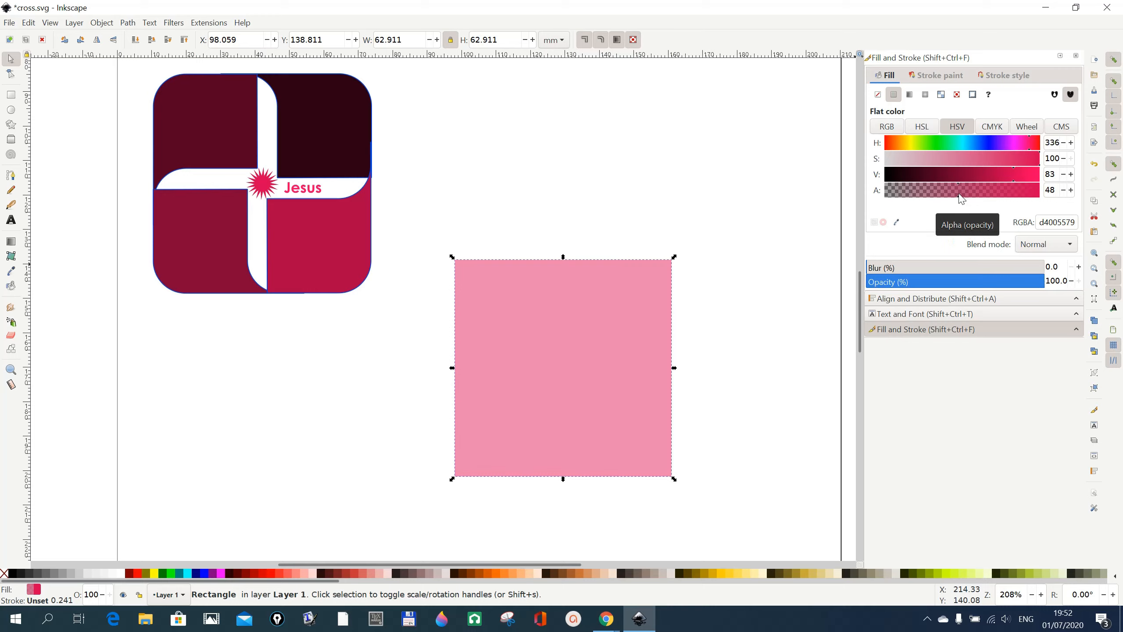
Round all corners of the pink square evenly, with a radius of about one sixth of its side
left_click(11, 75)
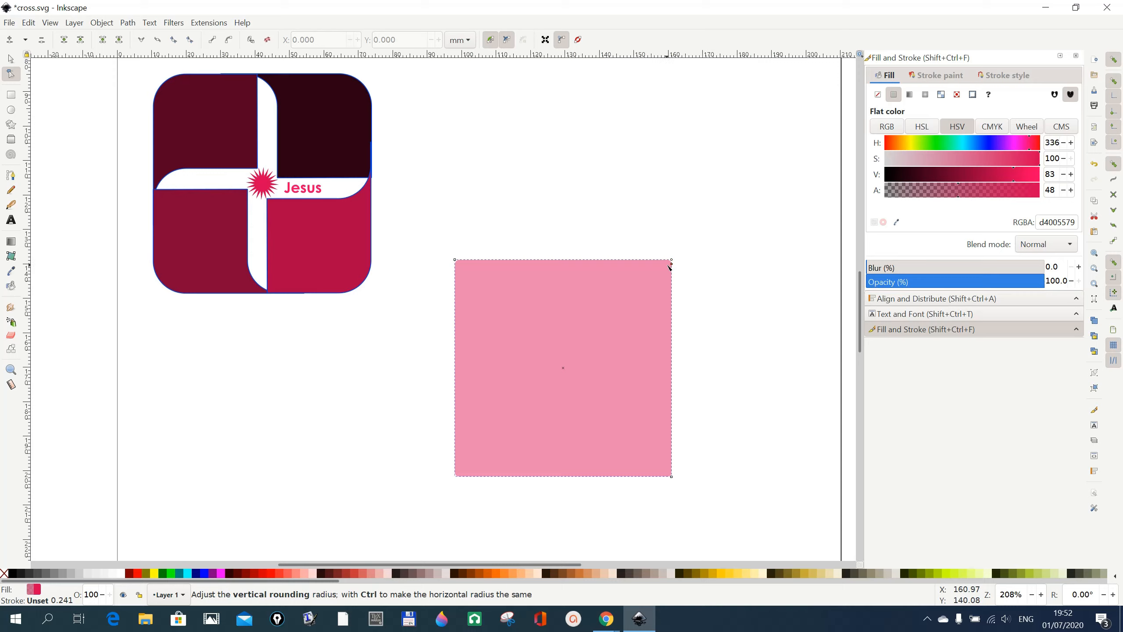
left_click_drag(670, 262, 643, 299)
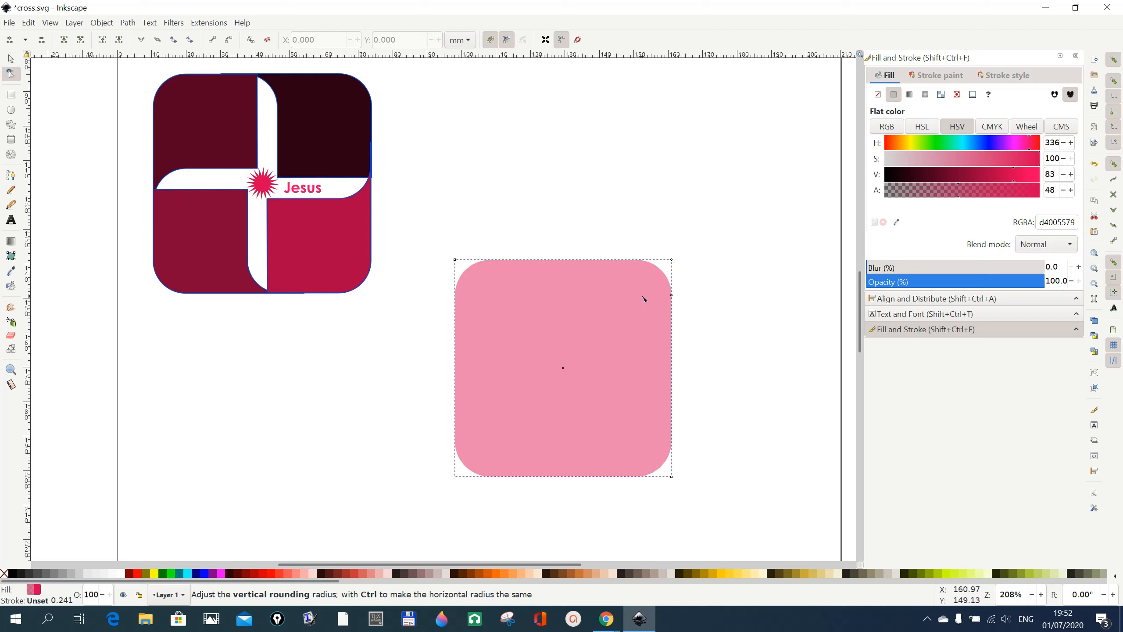
left_click(762, 366)
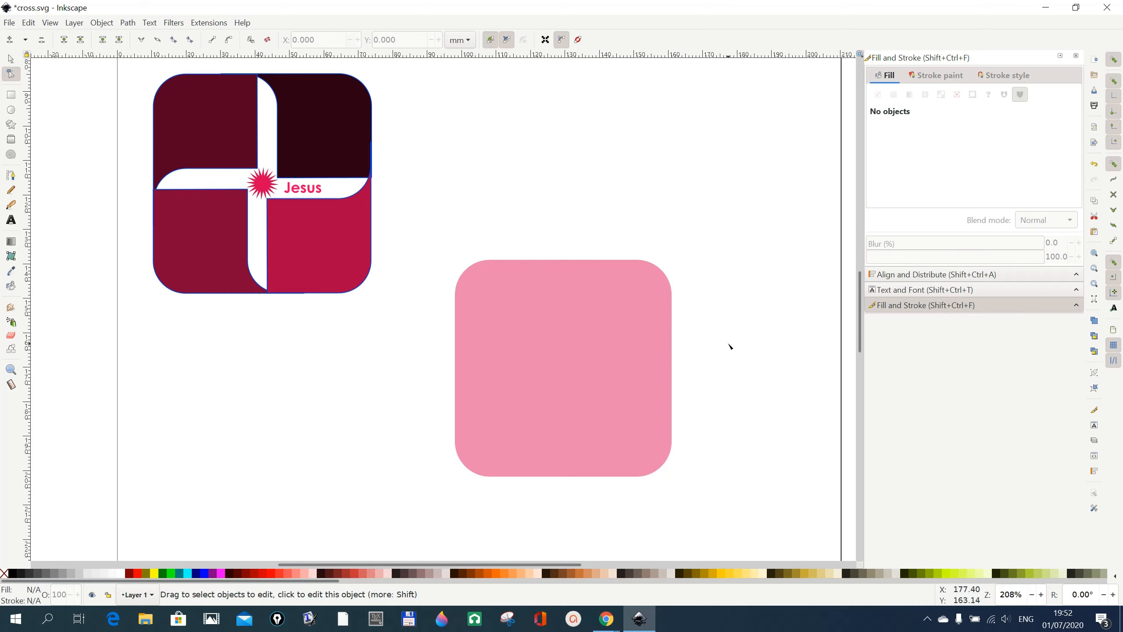
Move the rounded pink square further from the logo, to about X 124, Y 148 mm
left_click(11, 61)
left_click(538, 424)
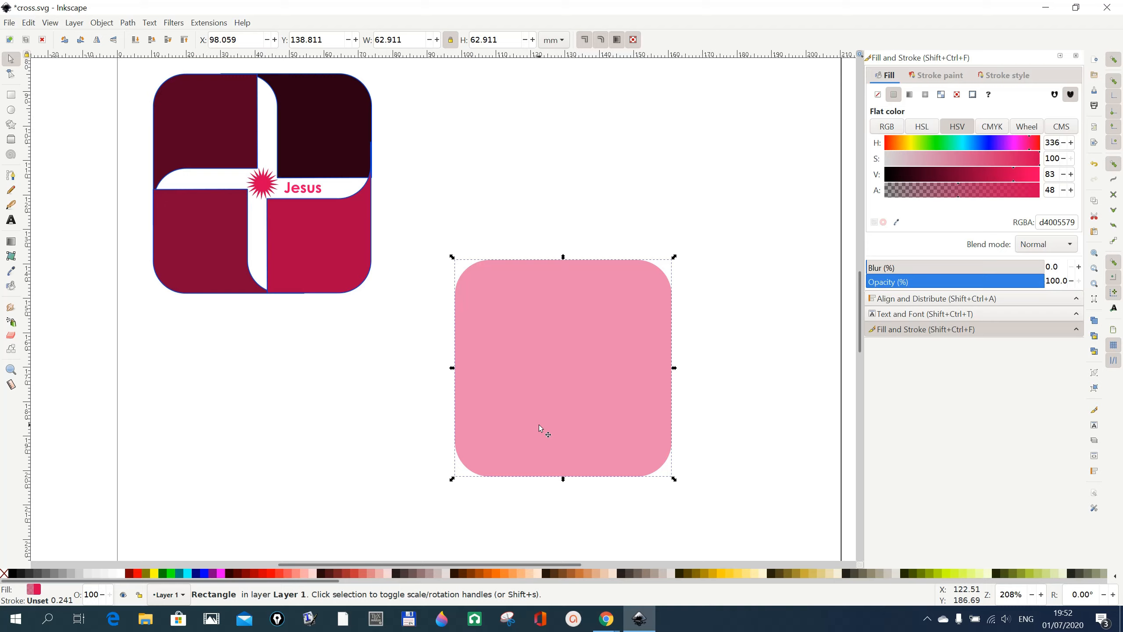
left_click_drag(571, 389, 662, 419)
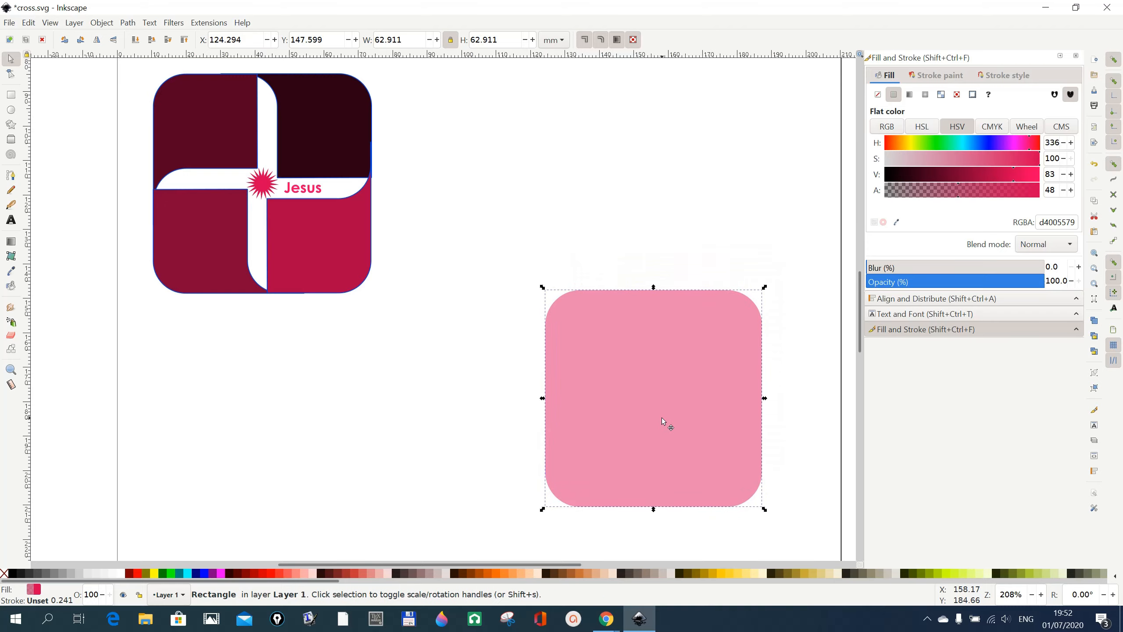
left_click(652, 423)
left_click(651, 423)
Duplicate the rounded square and shift the copy horizontally to about X 99 mm so that the two partly overlap
left_click(28, 22)
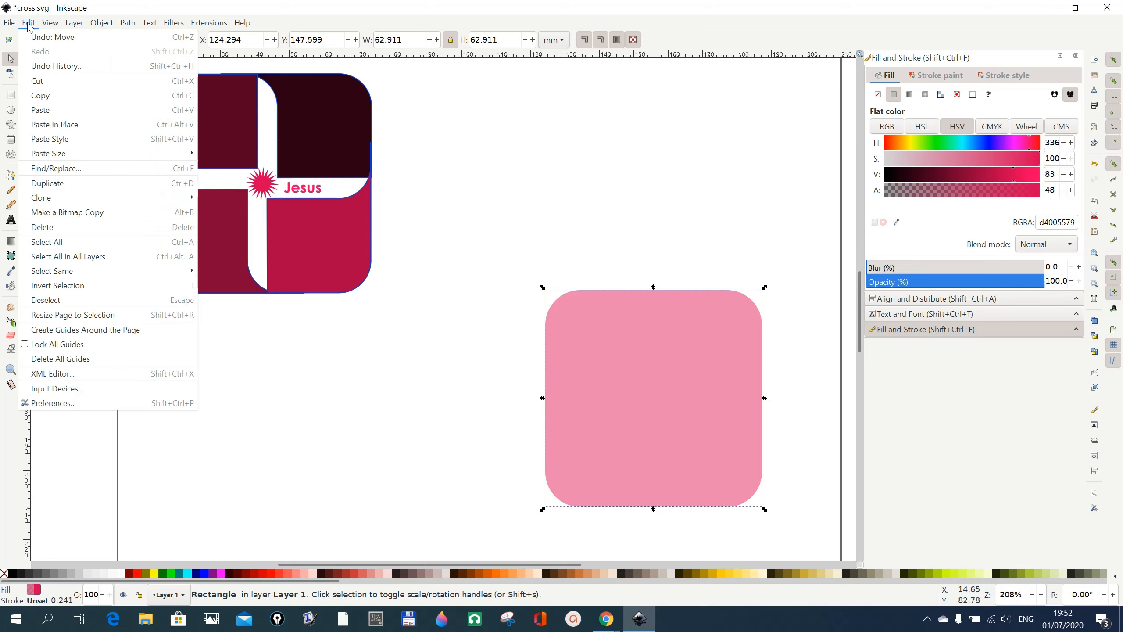
left_click(52, 187)
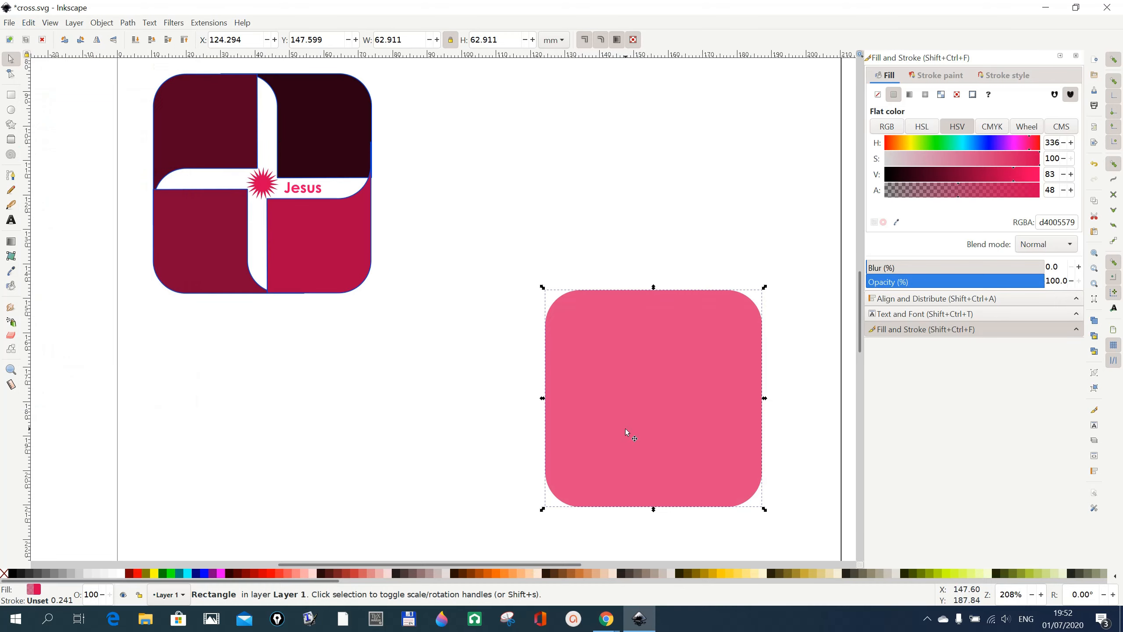
left_click_drag(626, 424, 538, 424)
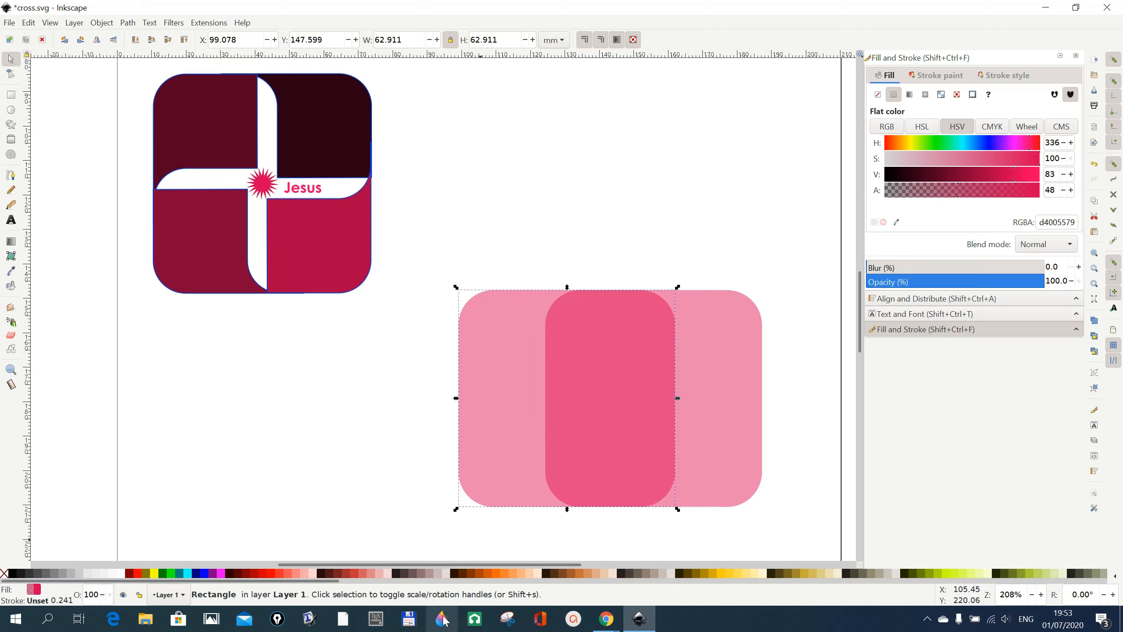
Recolour the shifted copy yellow (FFCC00) and the original rounded square dark gold (AA8800)
left_click(500, 572)
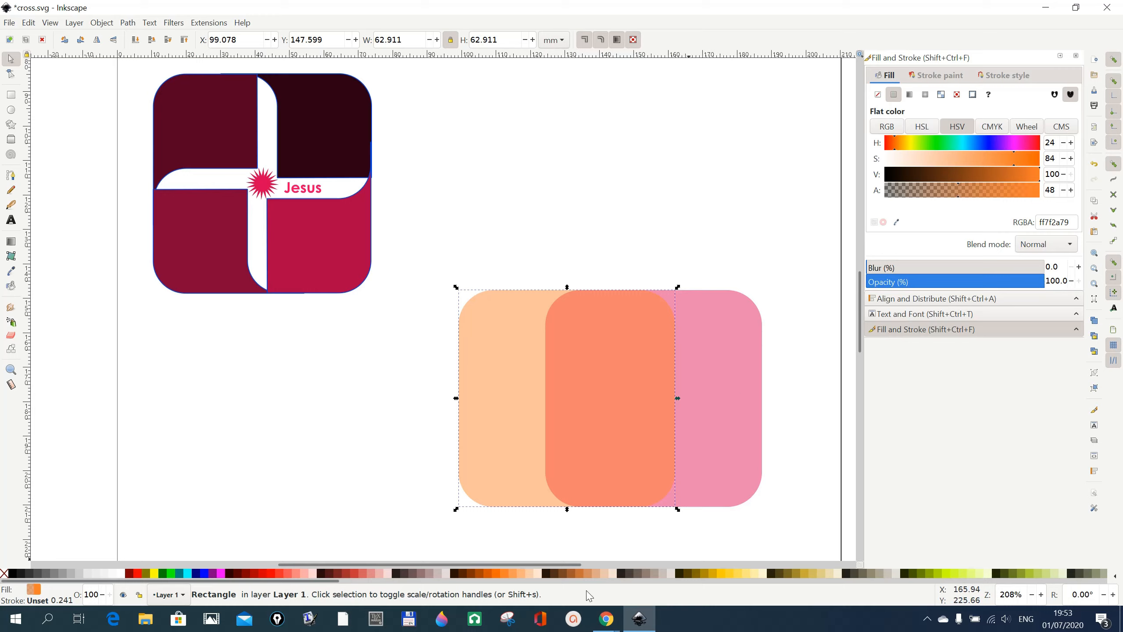
left_click(289, 573)
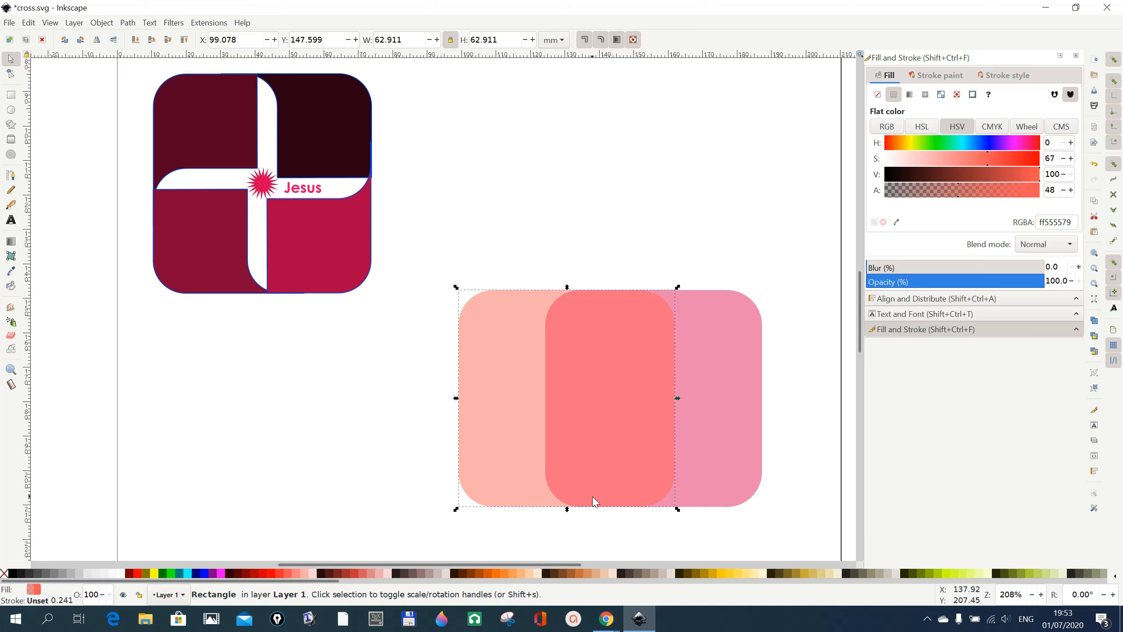
left_click(718, 574)
left_click(708, 454)
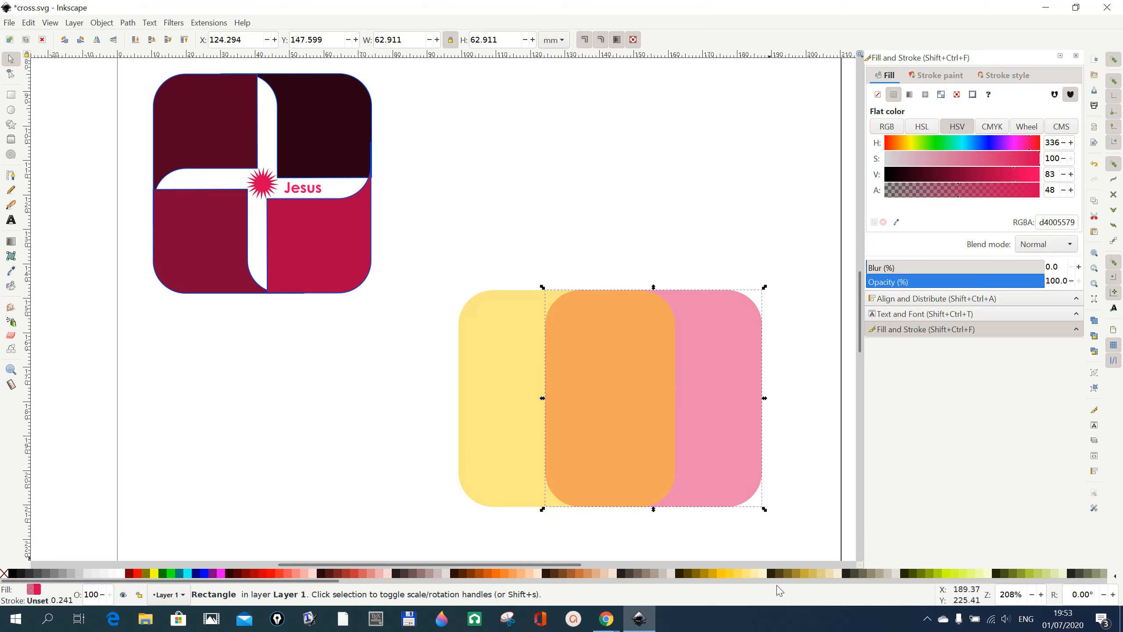
left_click(718, 572)
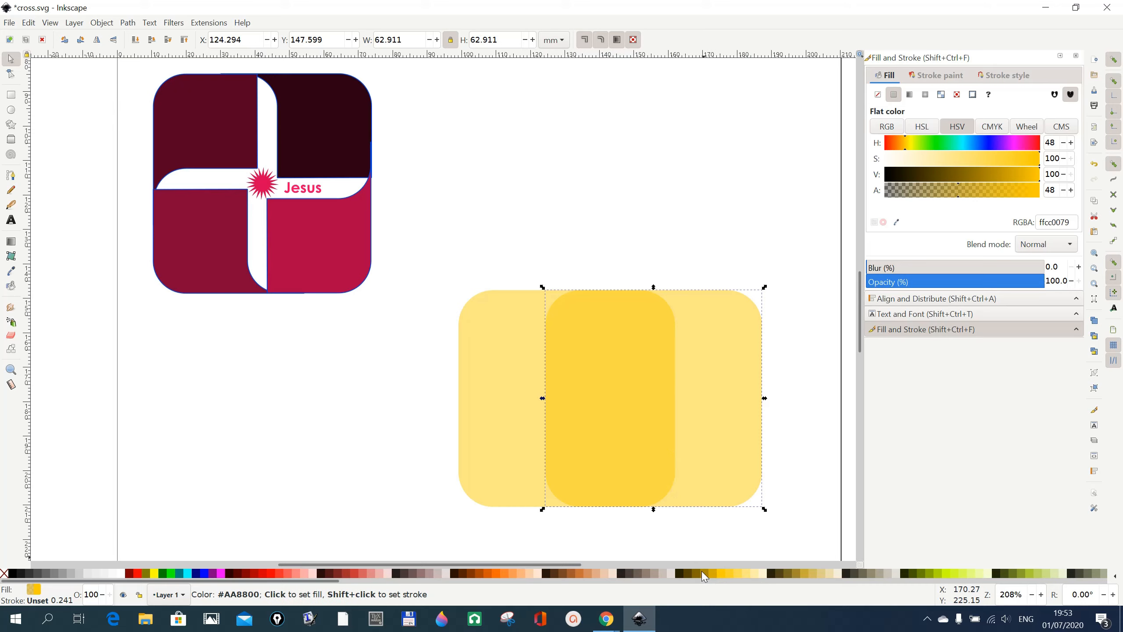
left_click(705, 573)
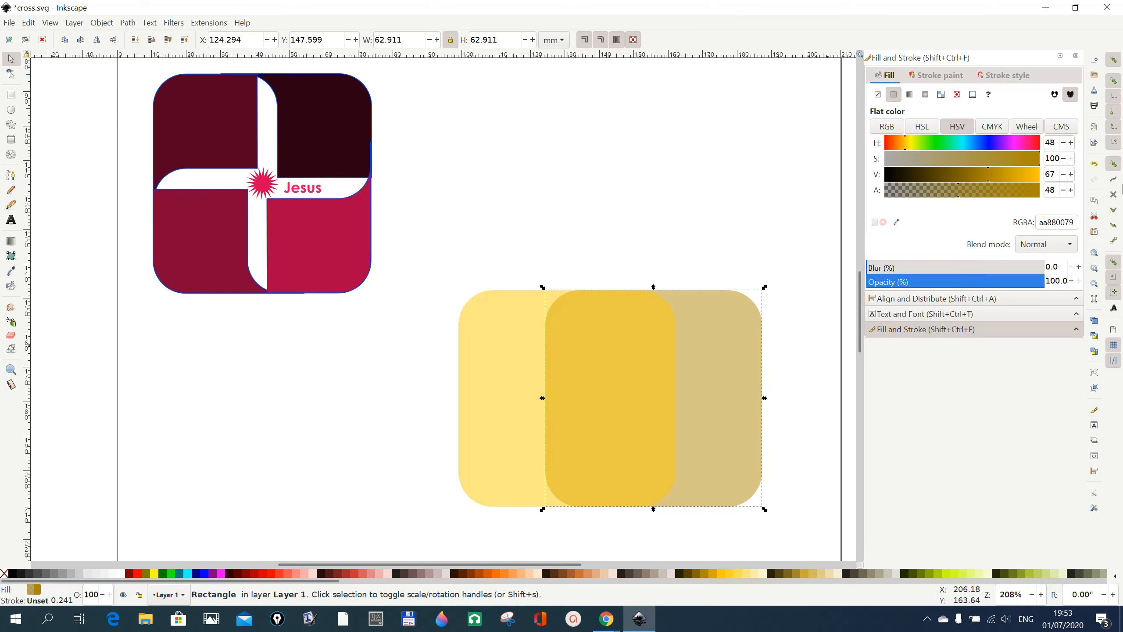
Reposition the yellow square at about X 96, Y 148 mm, overlapping the dark gold square with their top edges level
left_click_drag(656, 381, 496, 409)
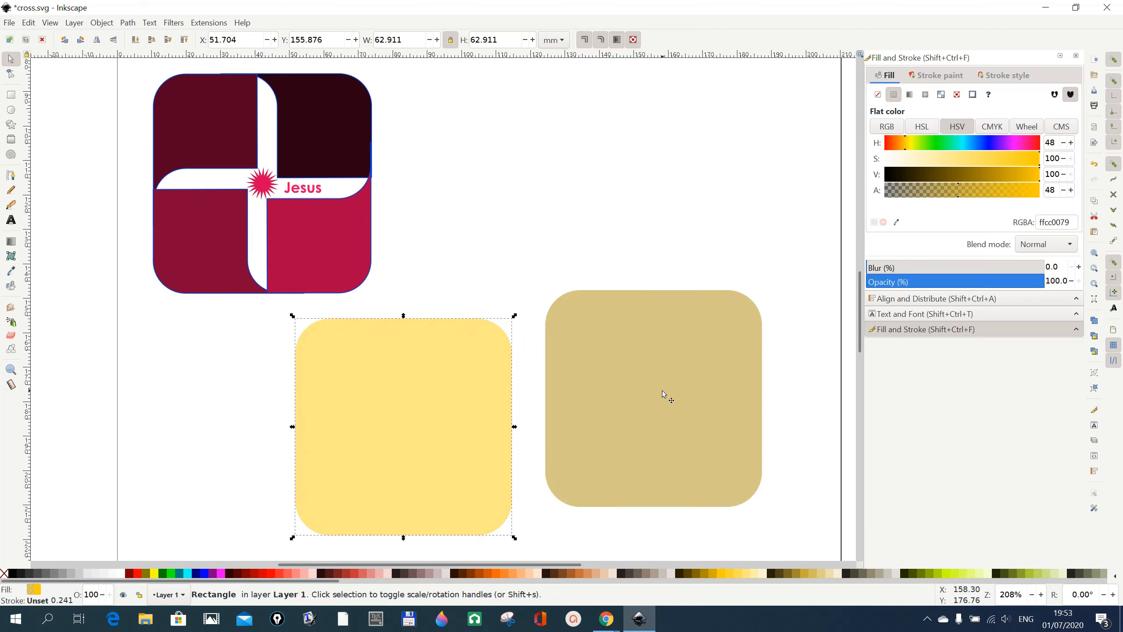
left_click(671, 400)
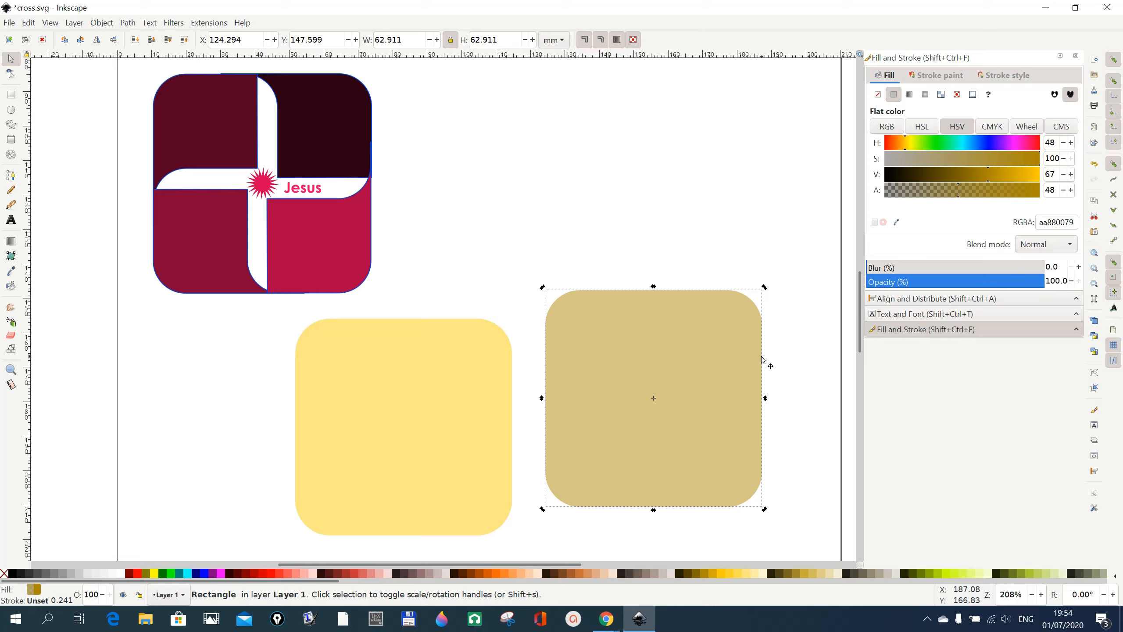
left_click(390, 414)
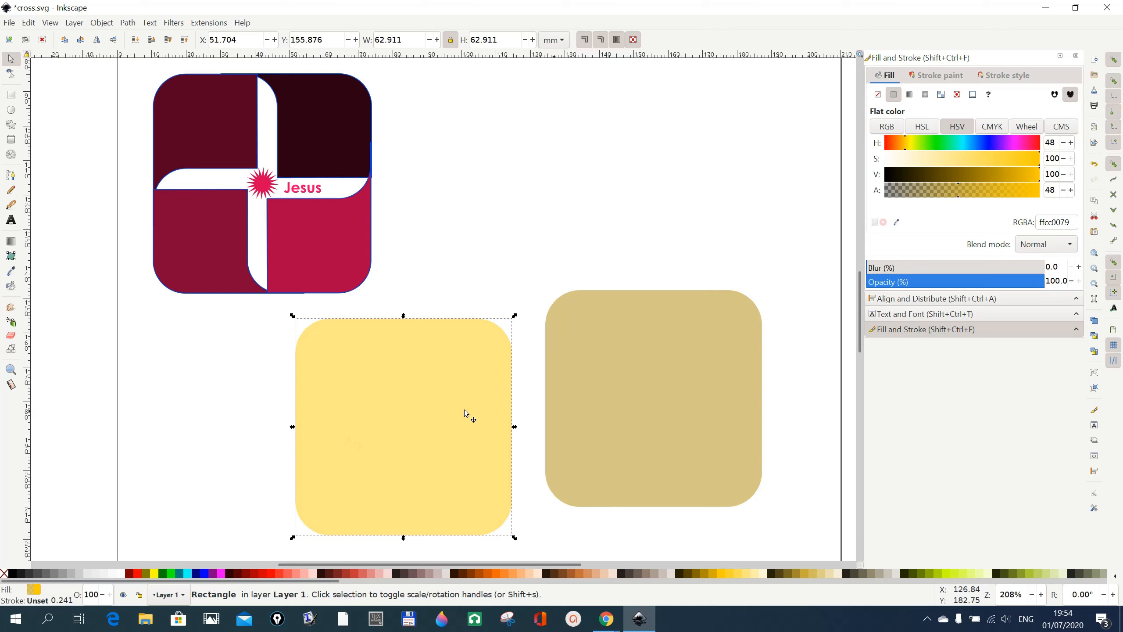
left_click(671, 497)
left_click_drag(466, 463, 619, 436)
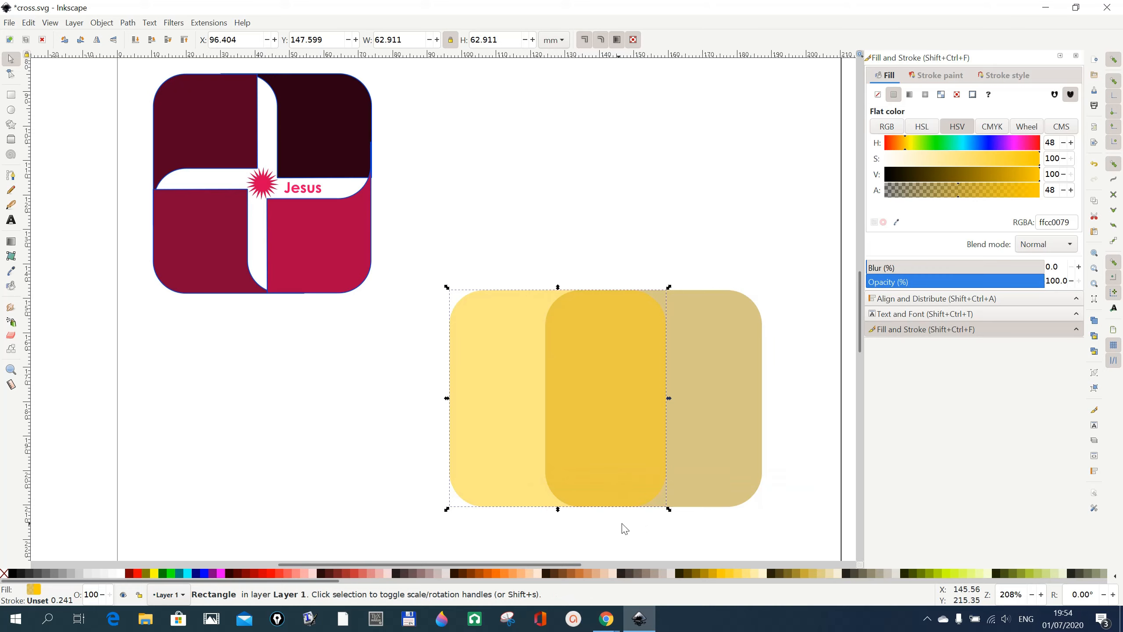
Subtract the yellow square from the dark gold one with Difference and move the remaining piece to about X 133, Y 116 mm
left_click(793, 468)
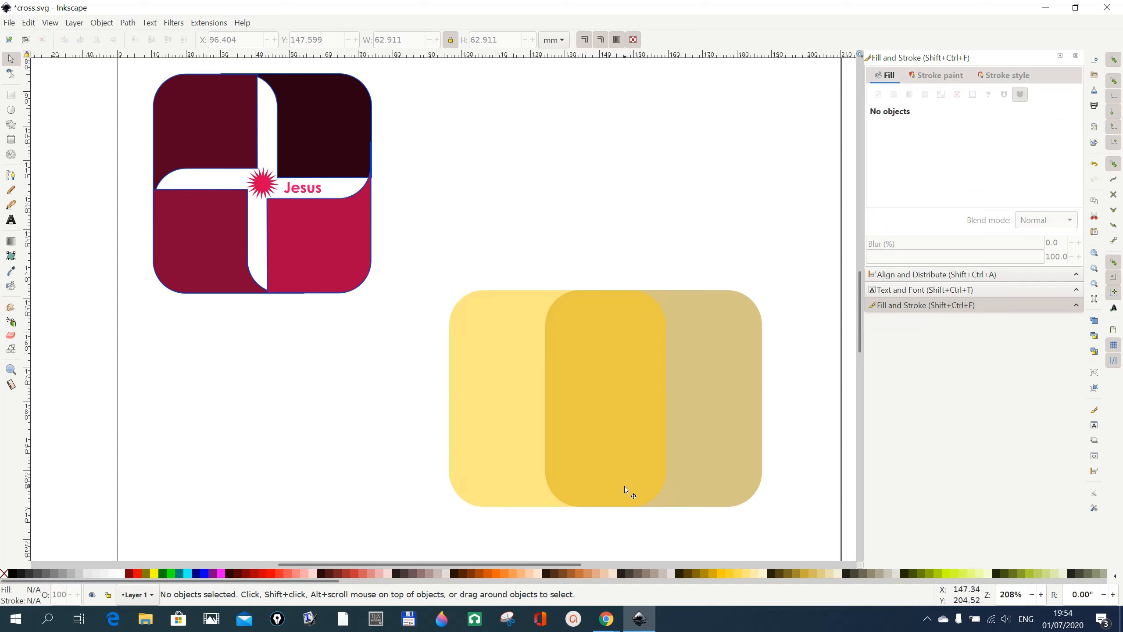
left_click(507, 468, "shift")
left_click(751, 460, "shift")
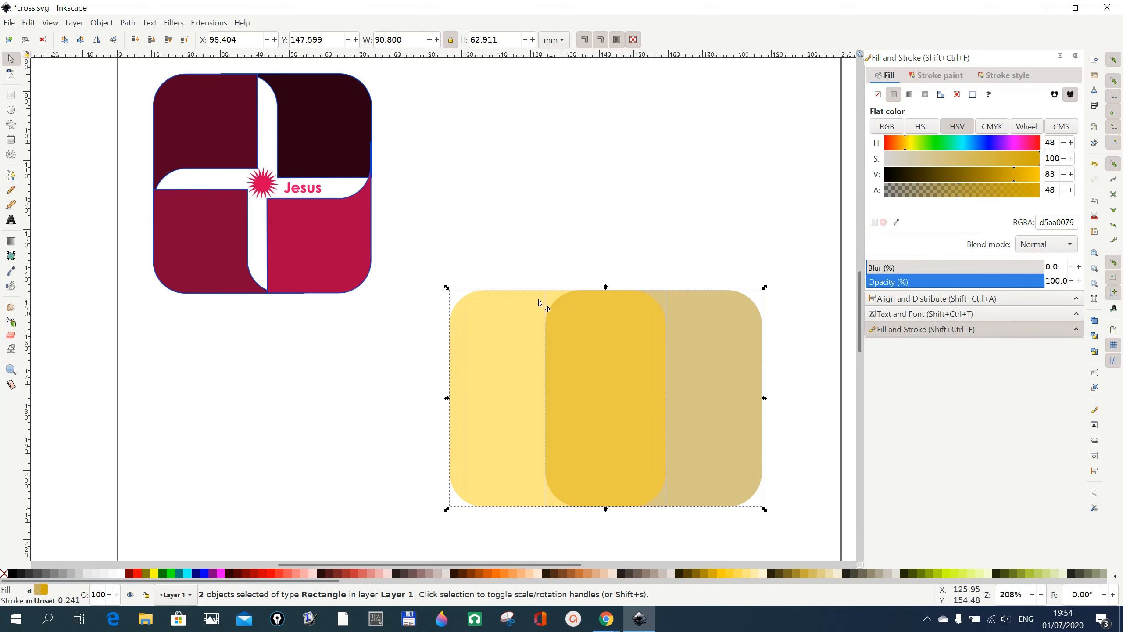
left_click(128, 25)
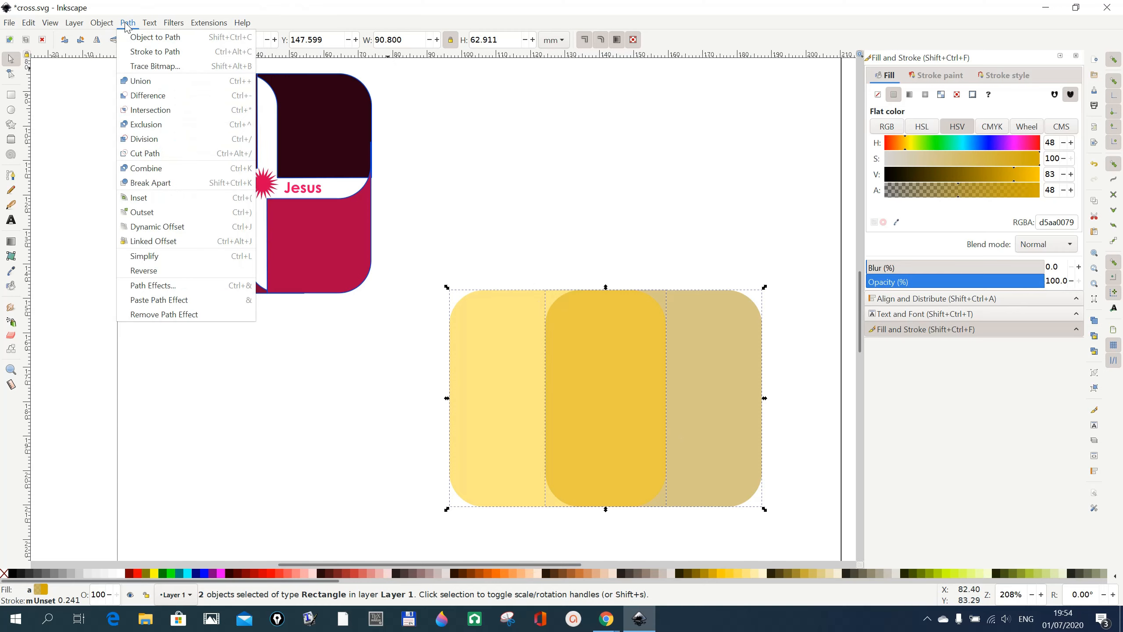
left_click(132, 96)
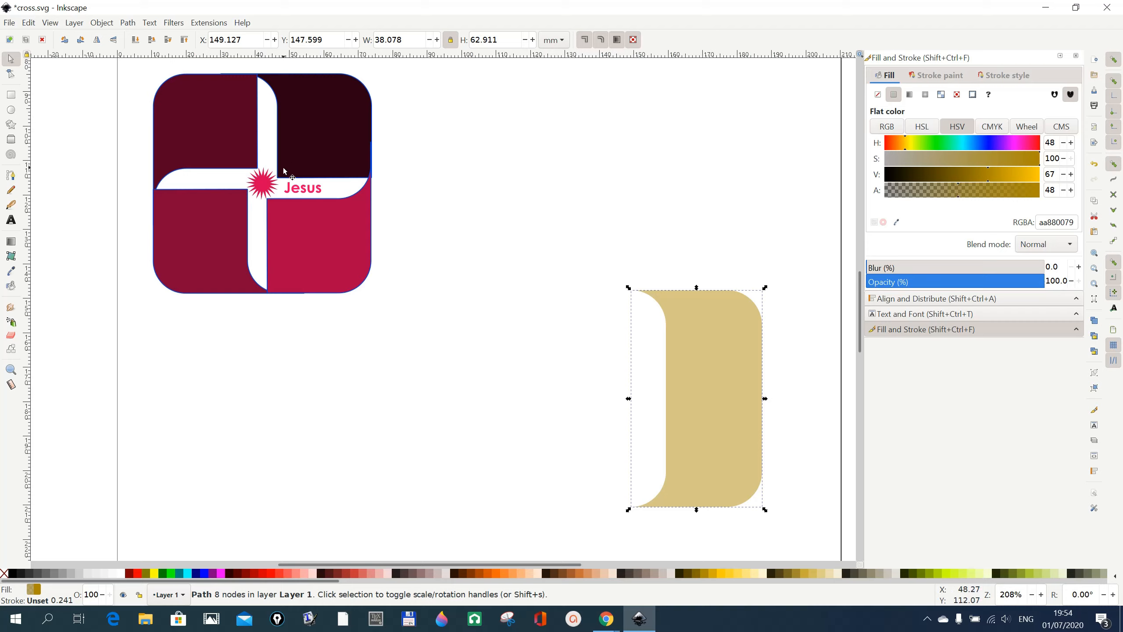
left_click_drag(703, 324, 648, 213)
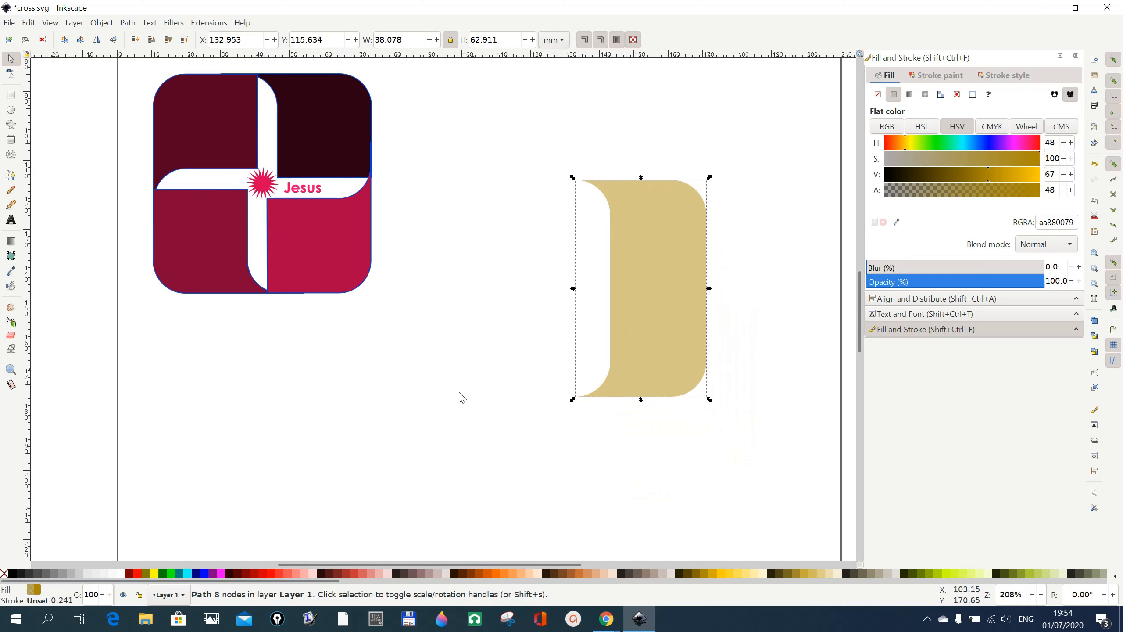
Draw a rectangle about 94 by 46 mm and position it at about X 105, Y 147 mm, covering the curved piece's lower half
left_click(11, 97)
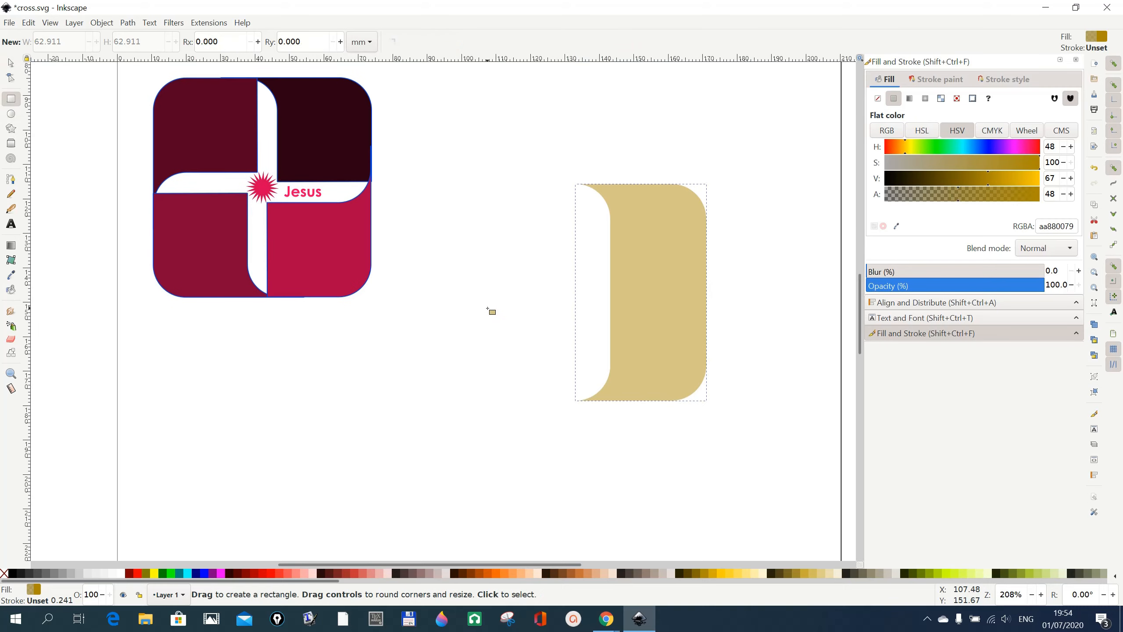
left_click_drag(475, 281, 799, 441)
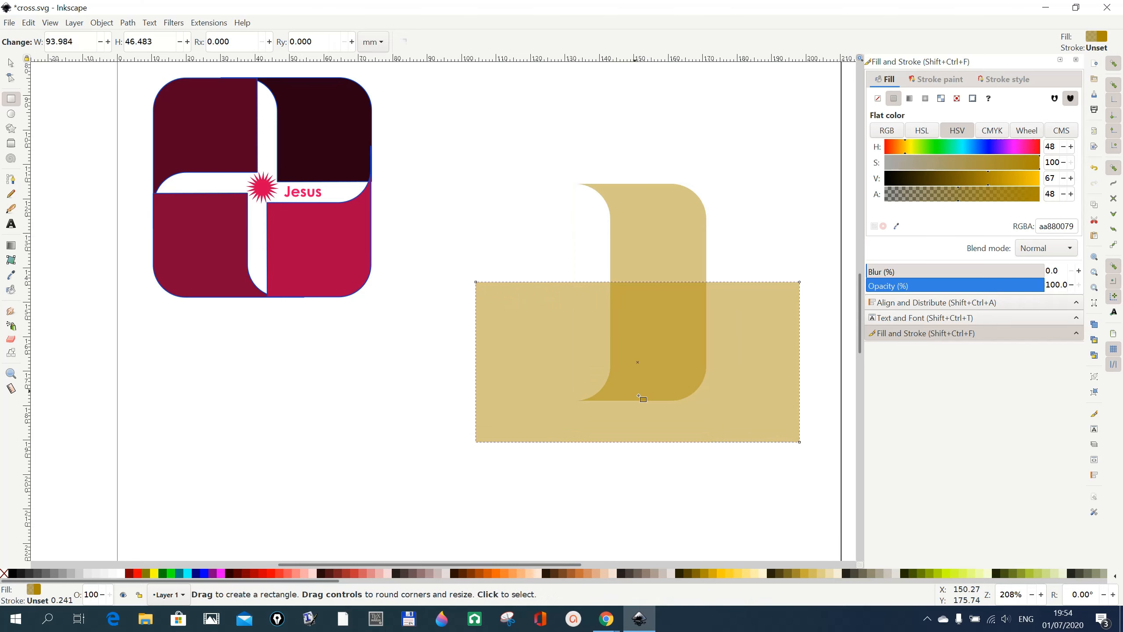
left_click(10, 62)
left_click(660, 250)
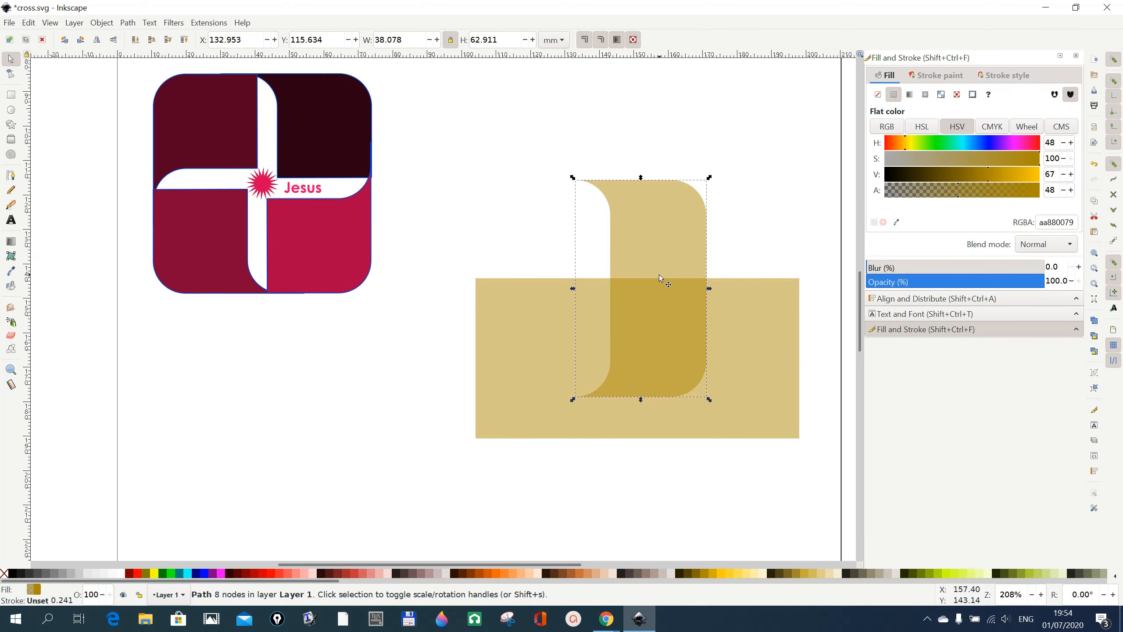
left_click(651, 220)
left_click_drag(739, 326, 739, 333)
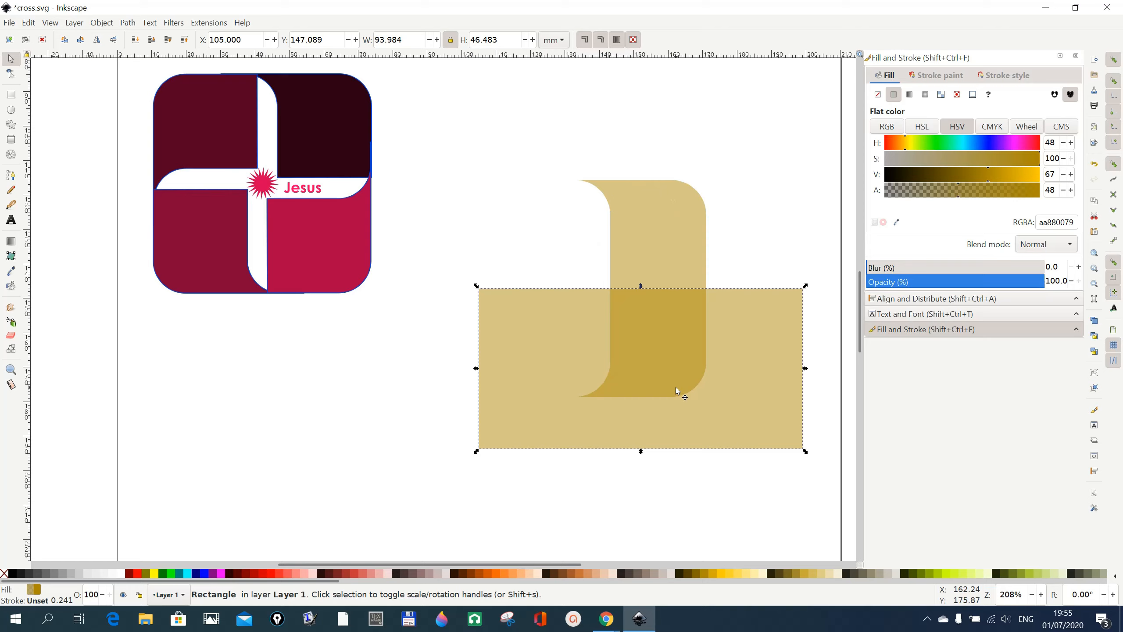
Subtract the rectangle from the curved piece with Difference and move the remaining piece to about X 149, Y 117 mm
left_click(657, 230, "shift")
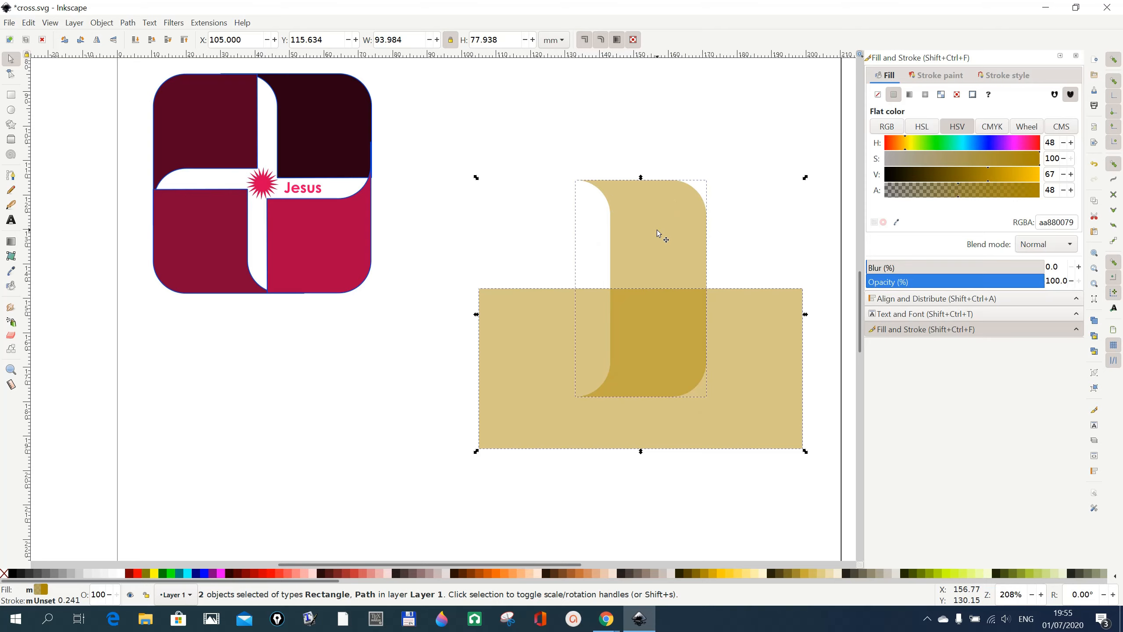
left_click(129, 23)
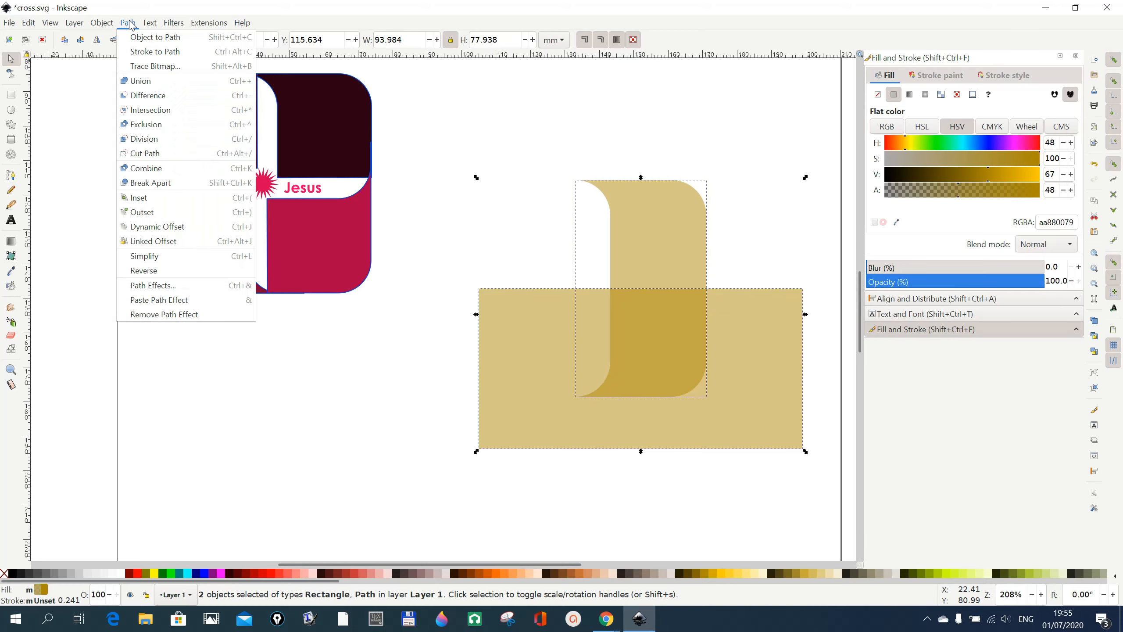
left_click(160, 101)
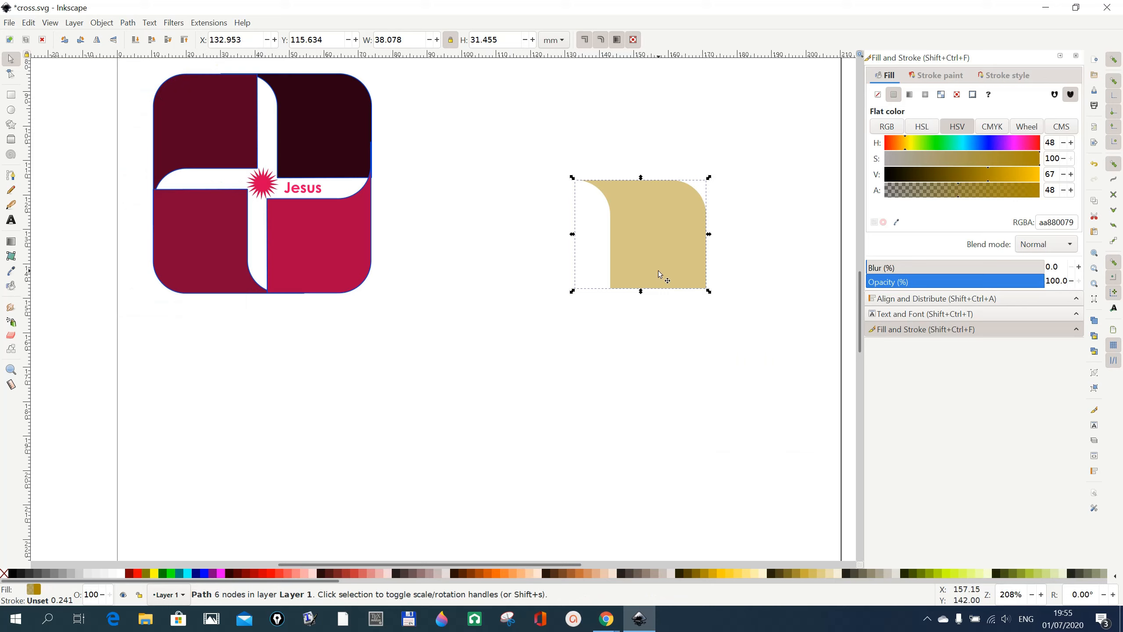
left_click_drag(659, 249, 717, 247)
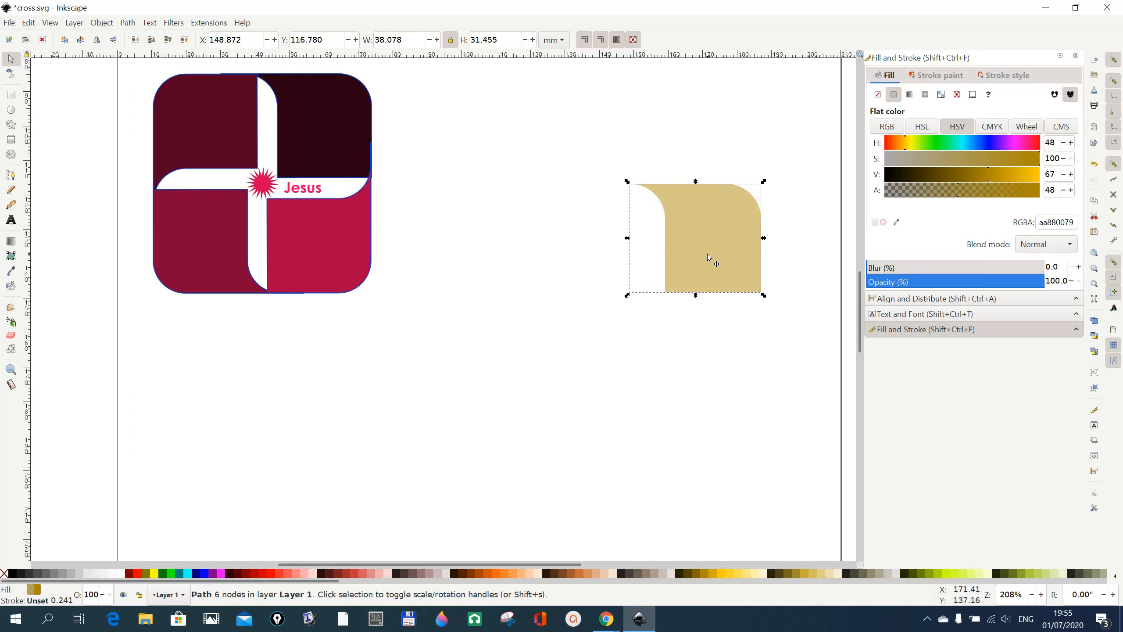
Duplicate the piece, rotate the copy 90° counterclockwise and place it at about X 117, Y 117 mm as the upper-left part
right_click(709, 258)
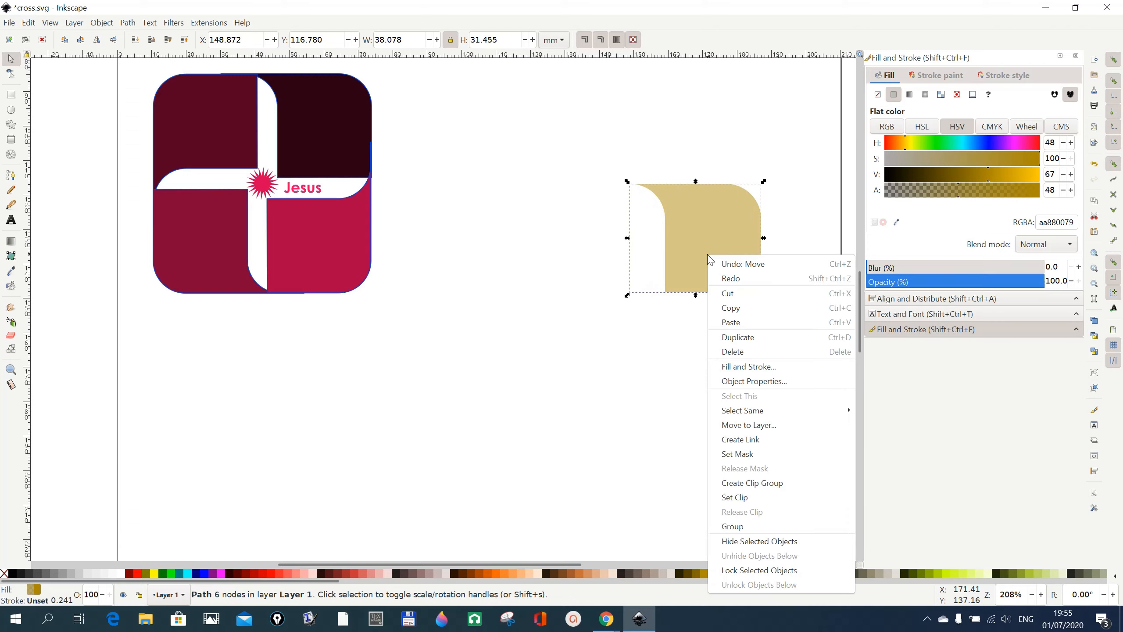
left_click(738, 336)
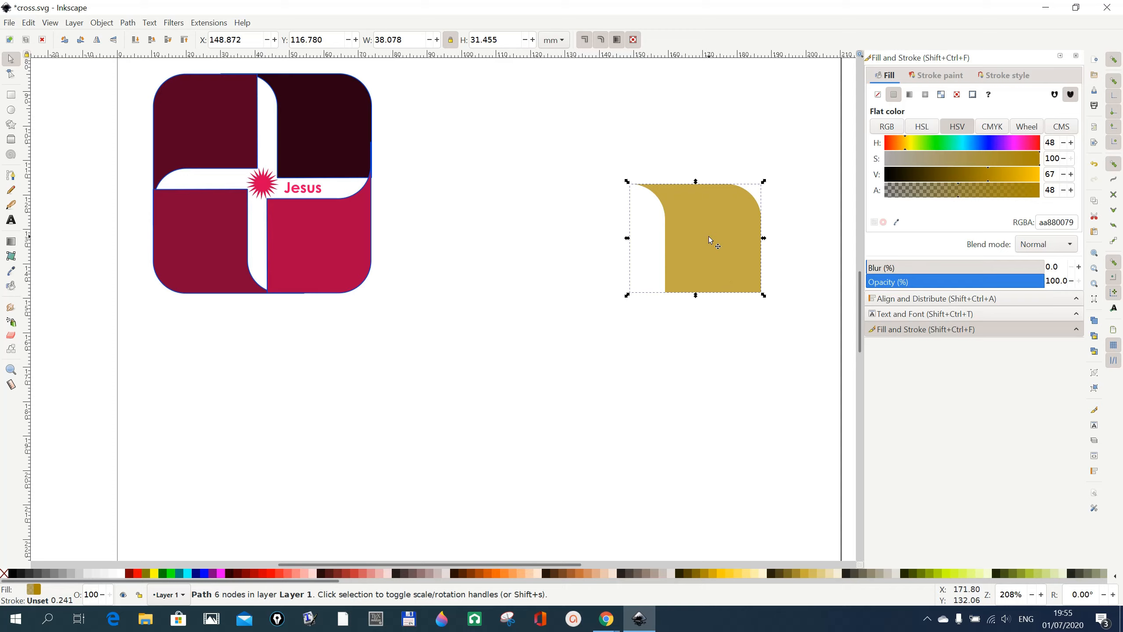
left_click(66, 40)
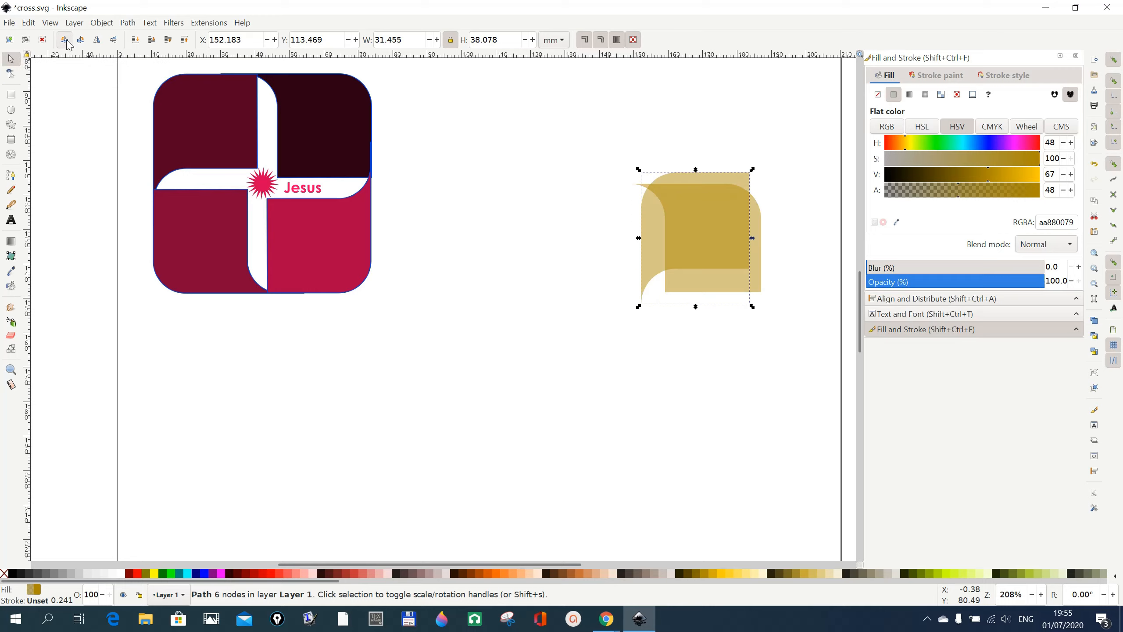
left_click_drag(695, 236, 580, 246)
left_click(598, 470)
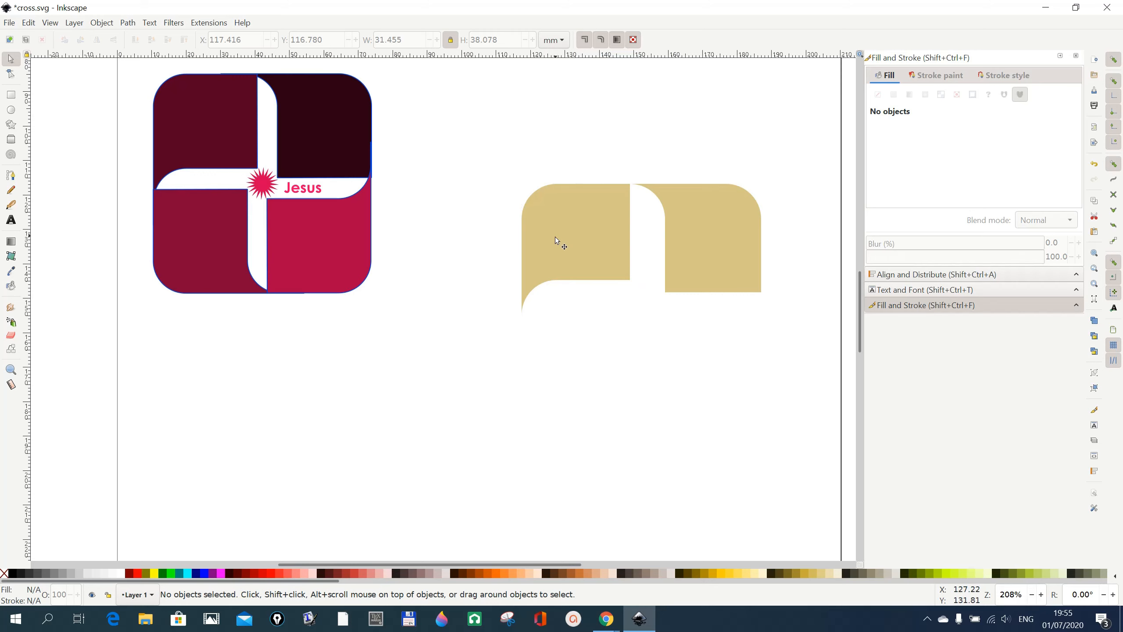
Duplicate the upper-left piece, rotate the copy 90° counterclockwise and place it directly below at about X 117, Y 152 mm
left_click(583, 245)
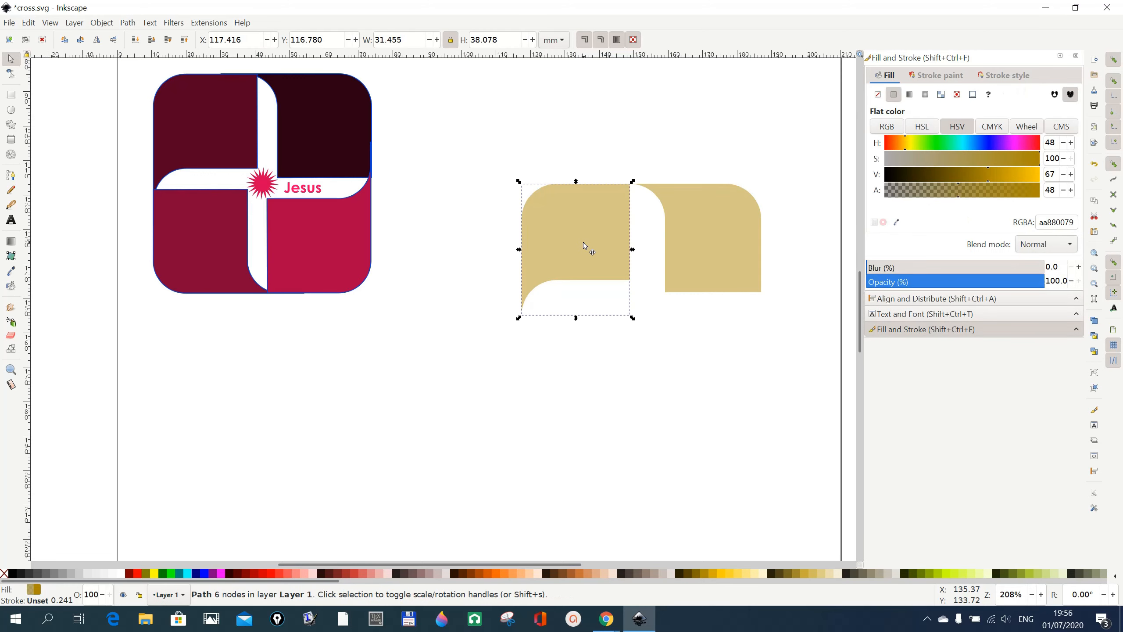
right_click(583, 243)
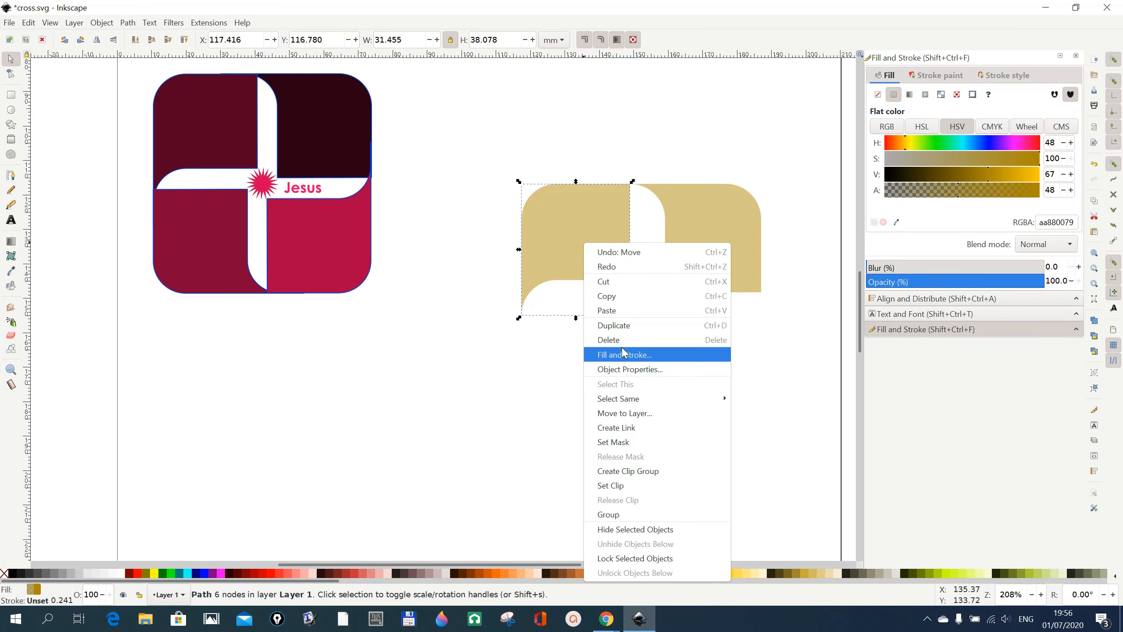
left_click(625, 326)
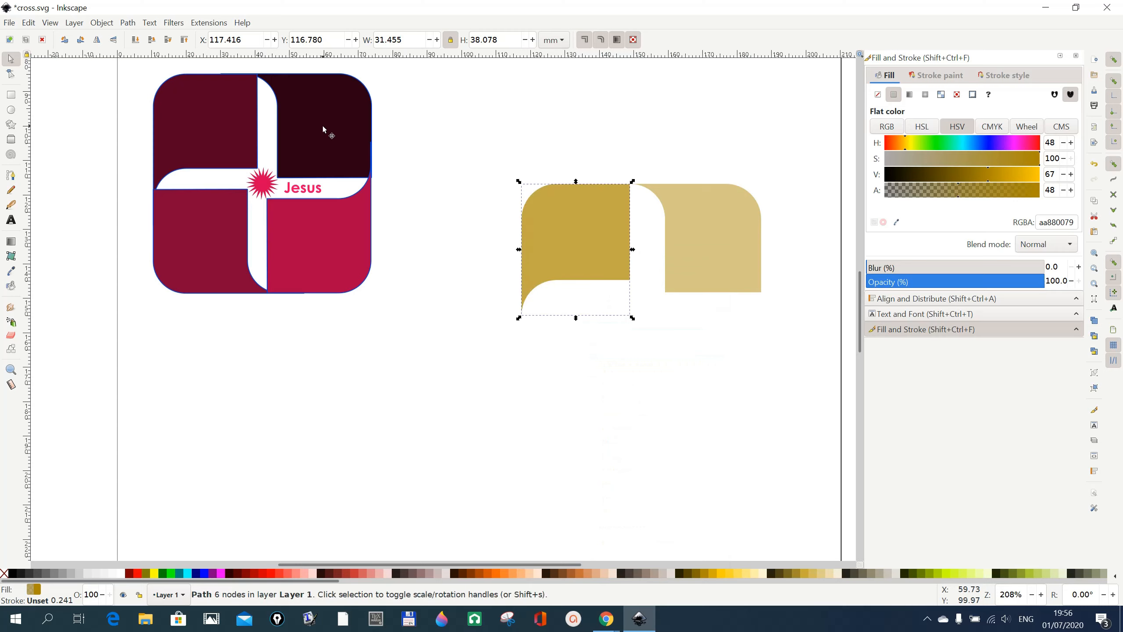
left_click(65, 45)
left_click_drag(565, 262, 573, 363)
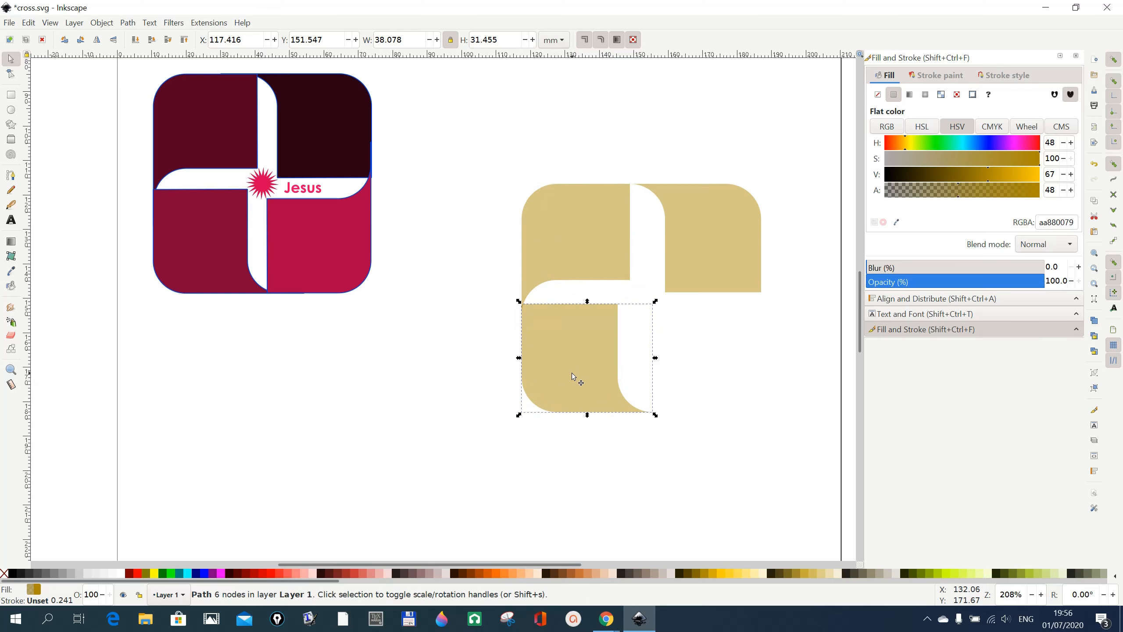
Duplicate the lower-left piece, rotate the copy 90° counterclockwise and place it at about X 152, Y 145 mm as the lower-right part
left_click(572, 376)
right_click(572, 374)
left_click(602, 117)
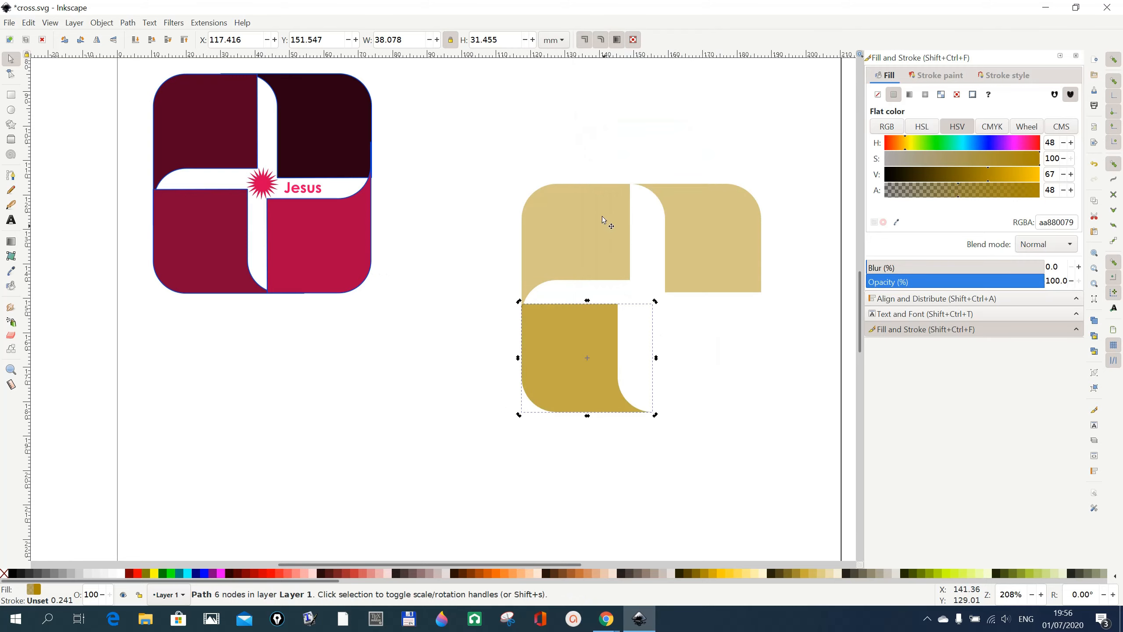
left_click(65, 40)
left_click_drag(598, 361, 709, 350)
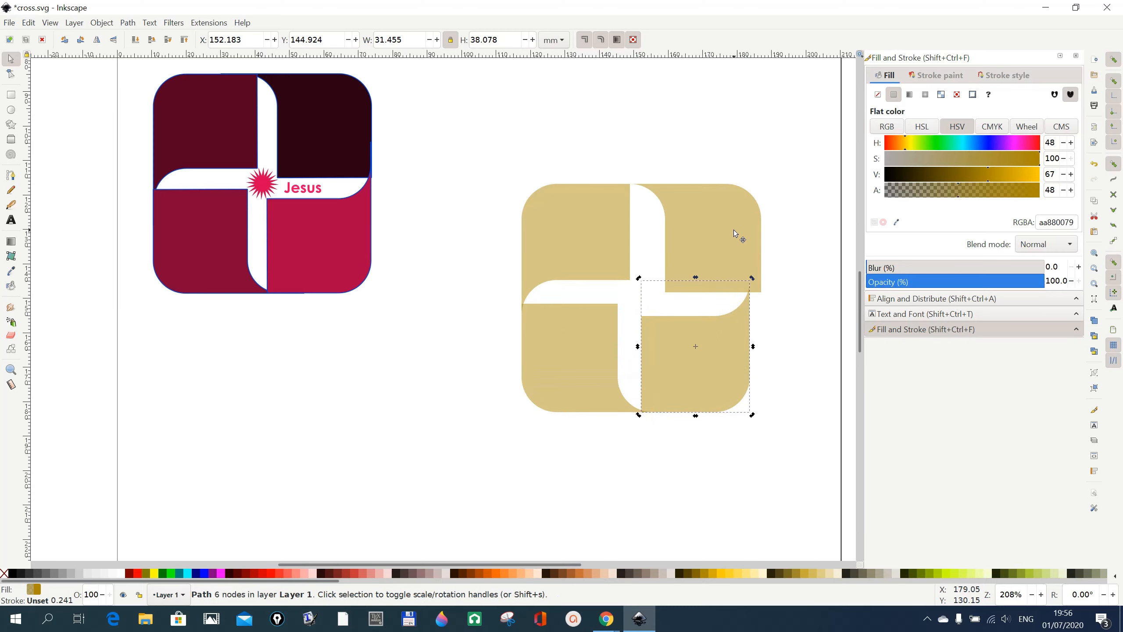
Move the upper-right piece to about X 145, Y 117 mm, aligning its right edge with the lower-right piece
left_click_drag(734, 230, 725, 230)
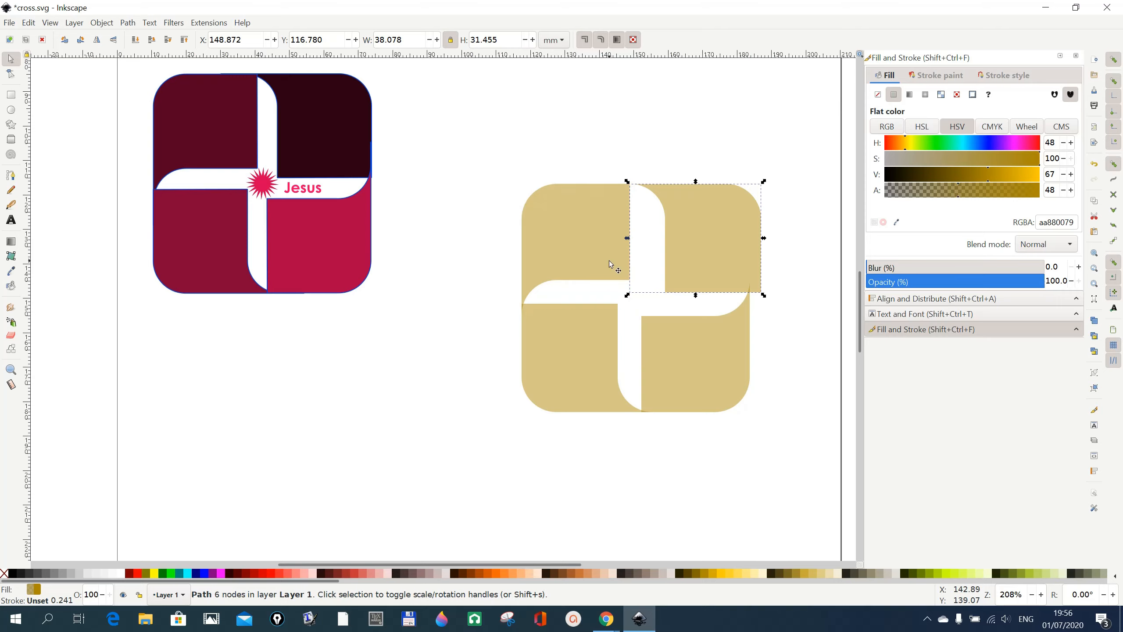
left_click_drag(687, 221, 677, 220)
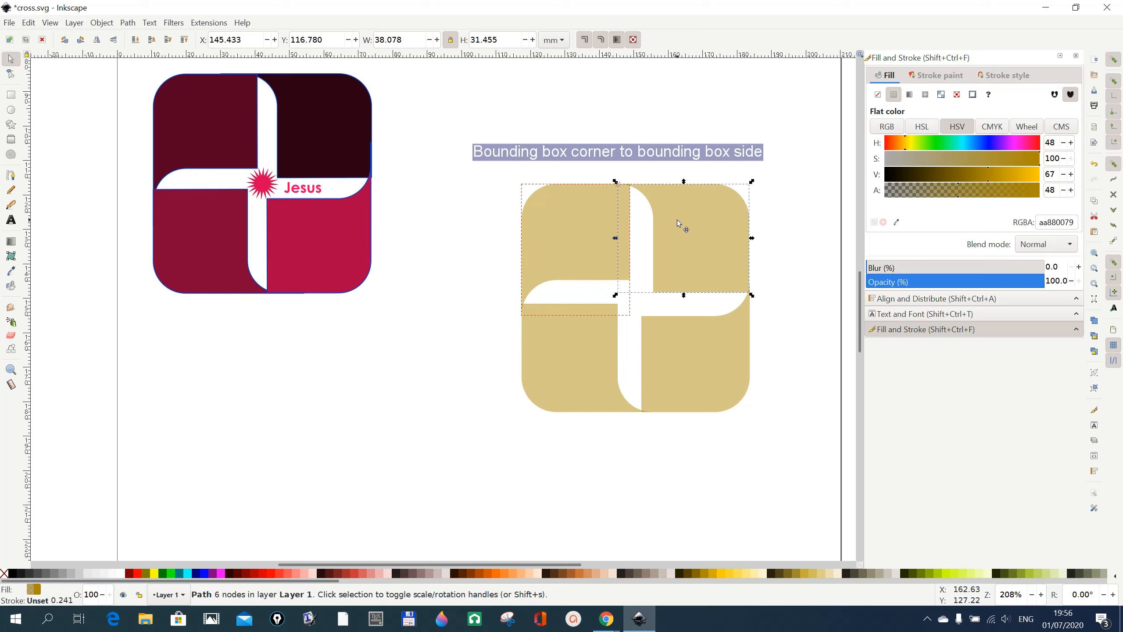
left_click(514, 479)
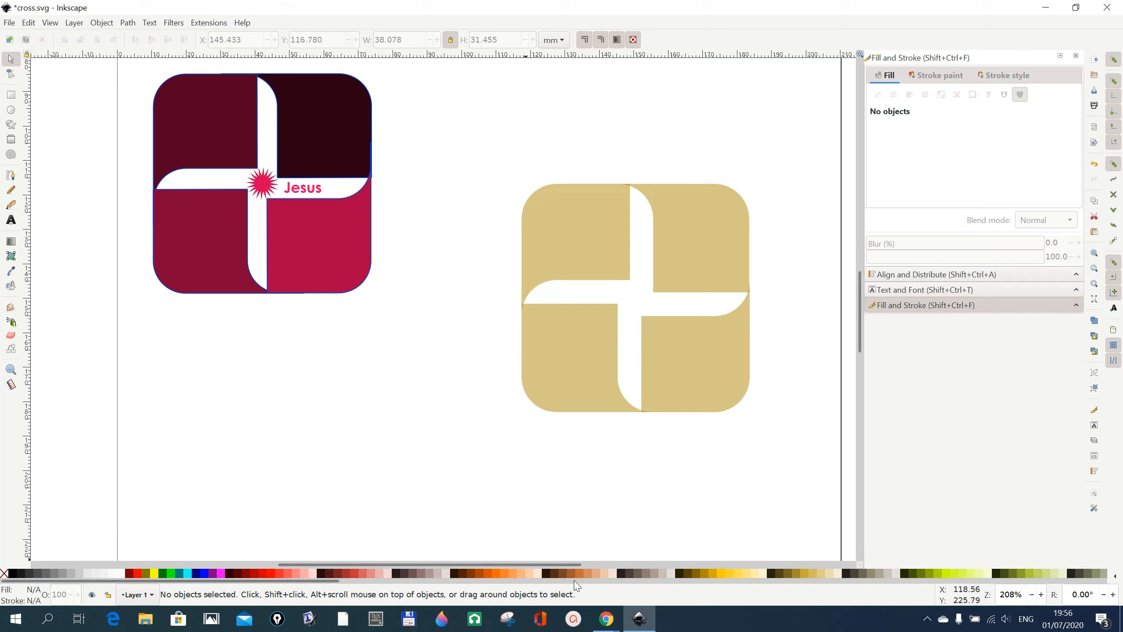
Recolour the upper-right piece 2B0011 and the upper-left piece 550022, setting the alpha of both to 100
mouse_move(561, 565)
left_mouse_down()
mouse_move(589, 568)
mouse_move(579, 571)
left_mouse_up()
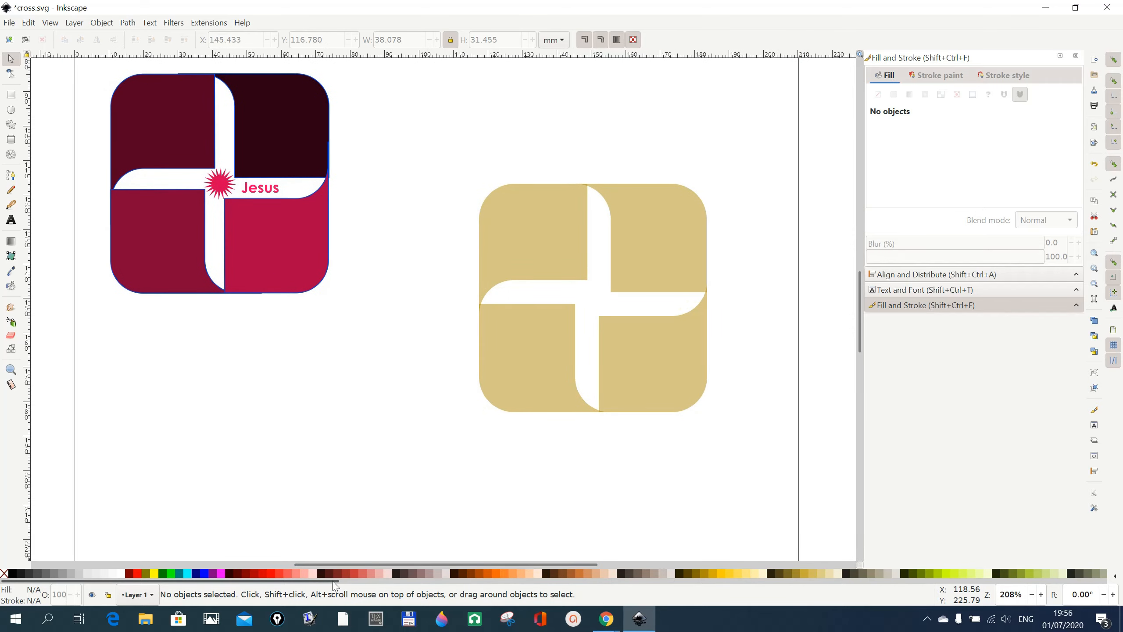
left_click_drag(334, 586, 1116, 578)
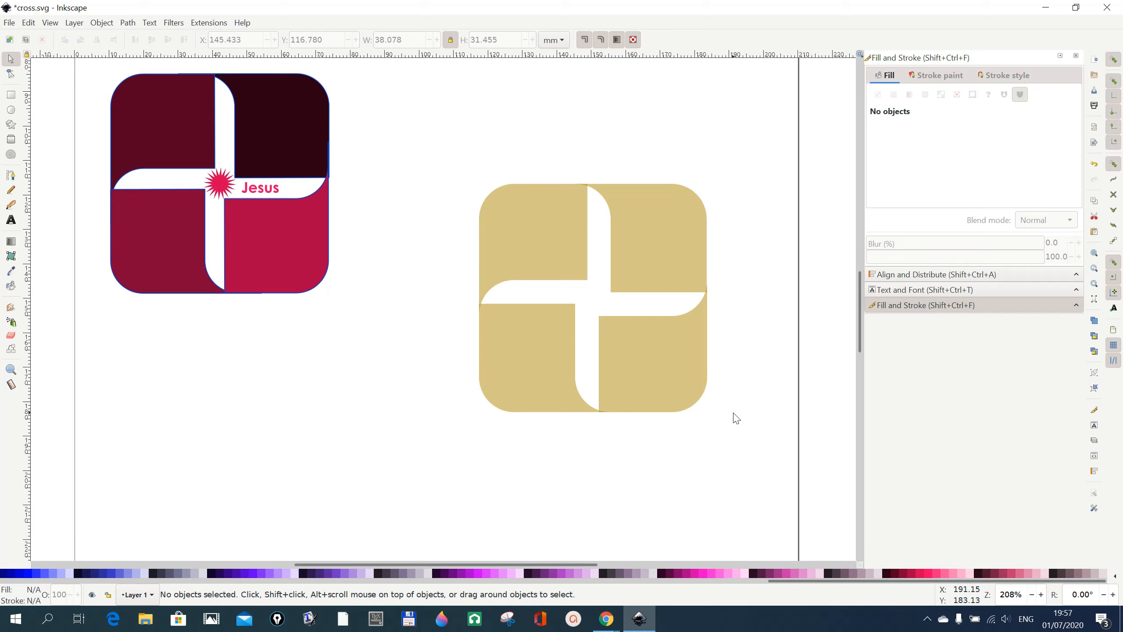
left_click(653, 258)
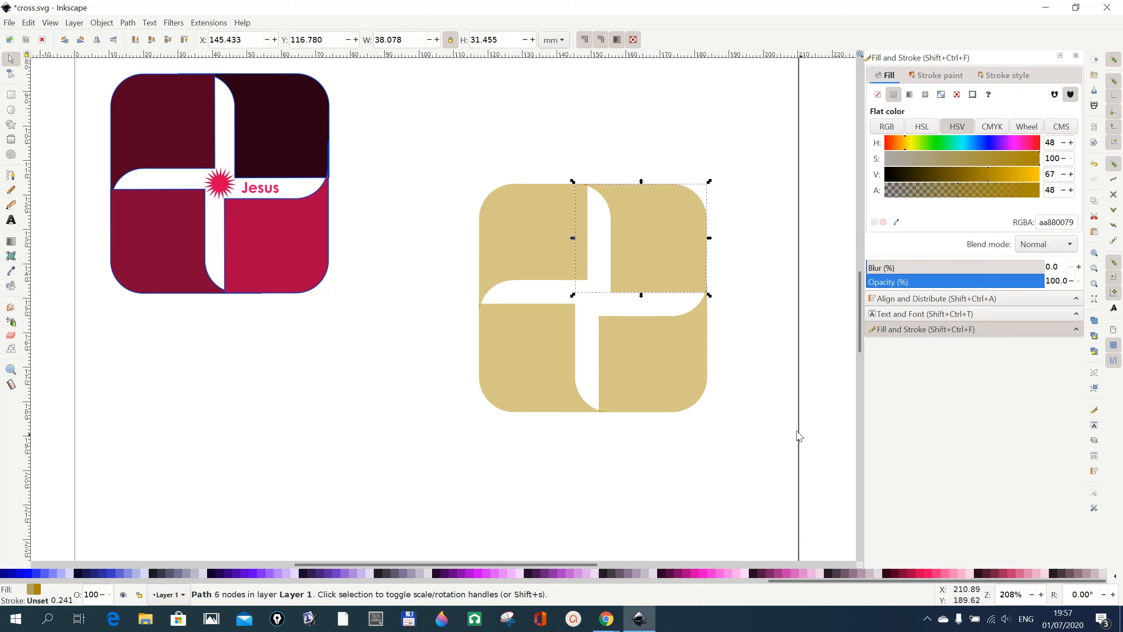
left_click(889, 573)
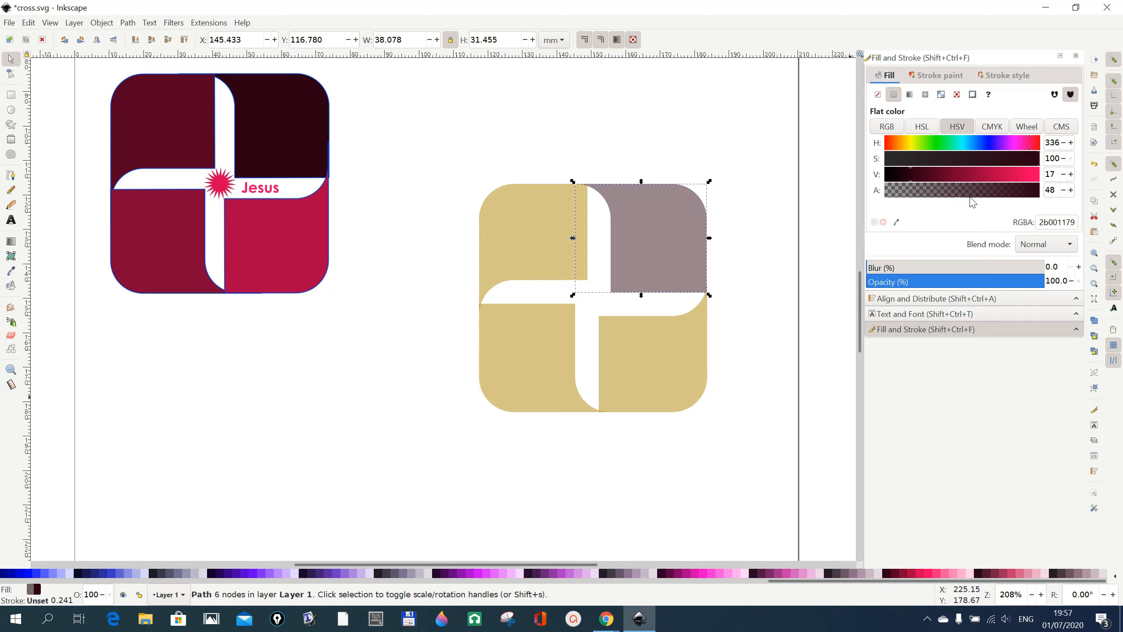
left_click_drag(974, 203, 1051, 202)
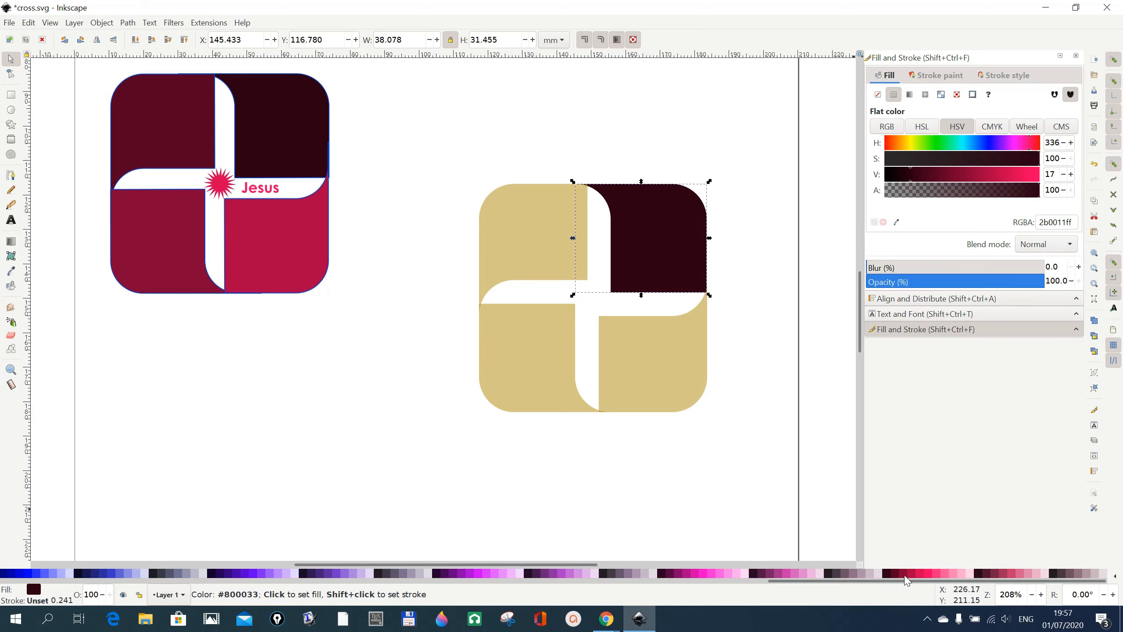
left_click(533, 255)
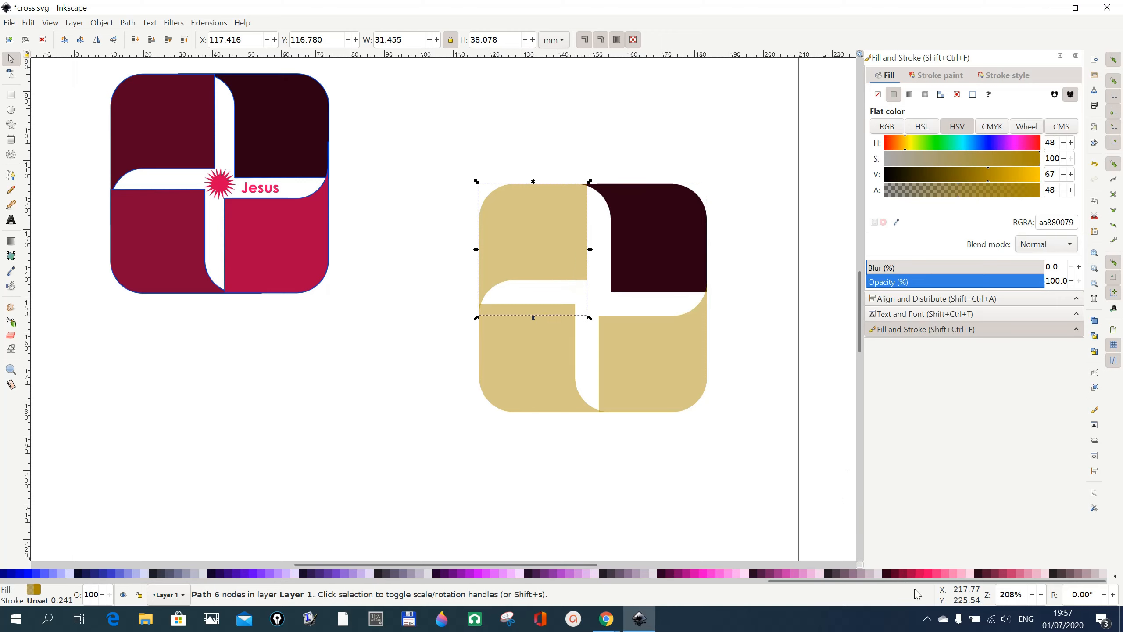
left_click(897, 575)
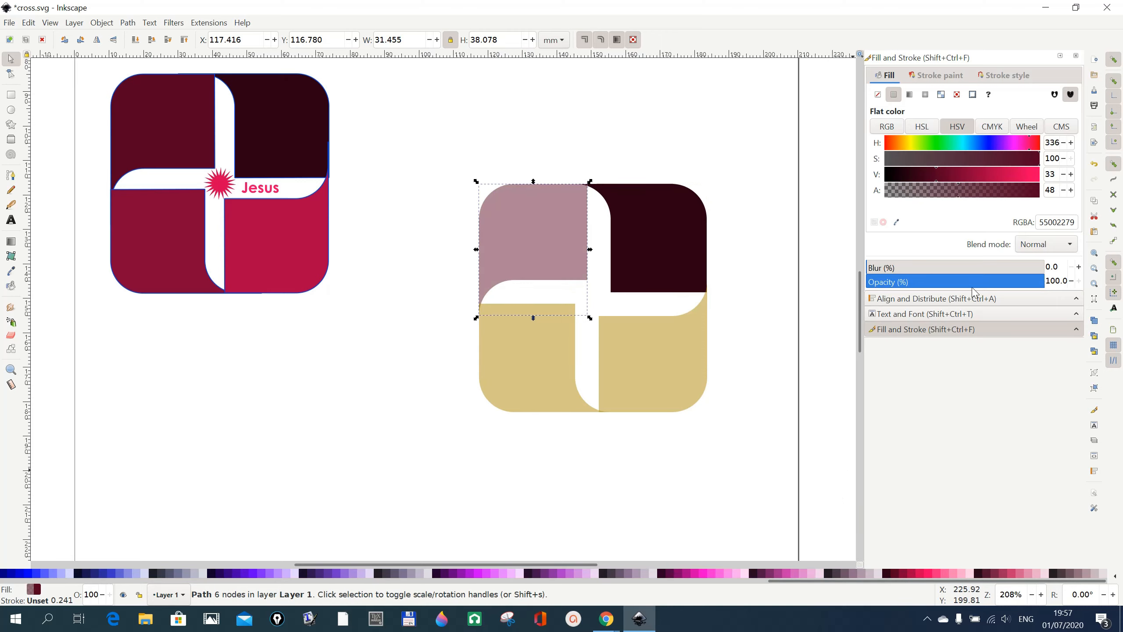
left_click_drag(942, 193, 1044, 194)
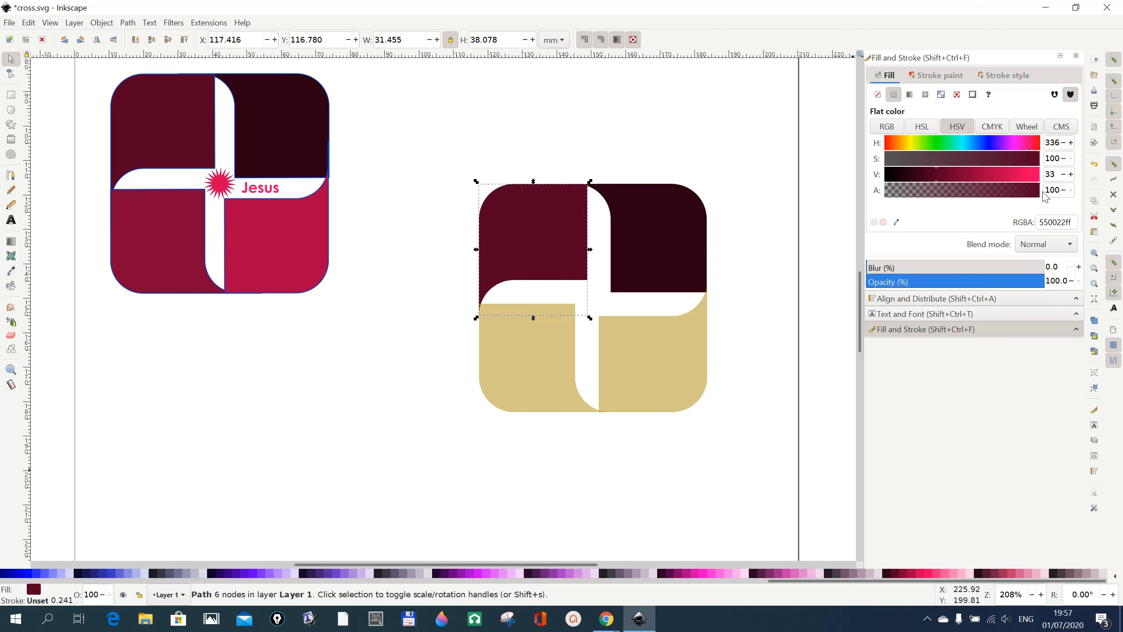
Recolour the lower-left piece 800033 and the lower-right piece AA0044, setting the alpha of both to 100
left_click(516, 362)
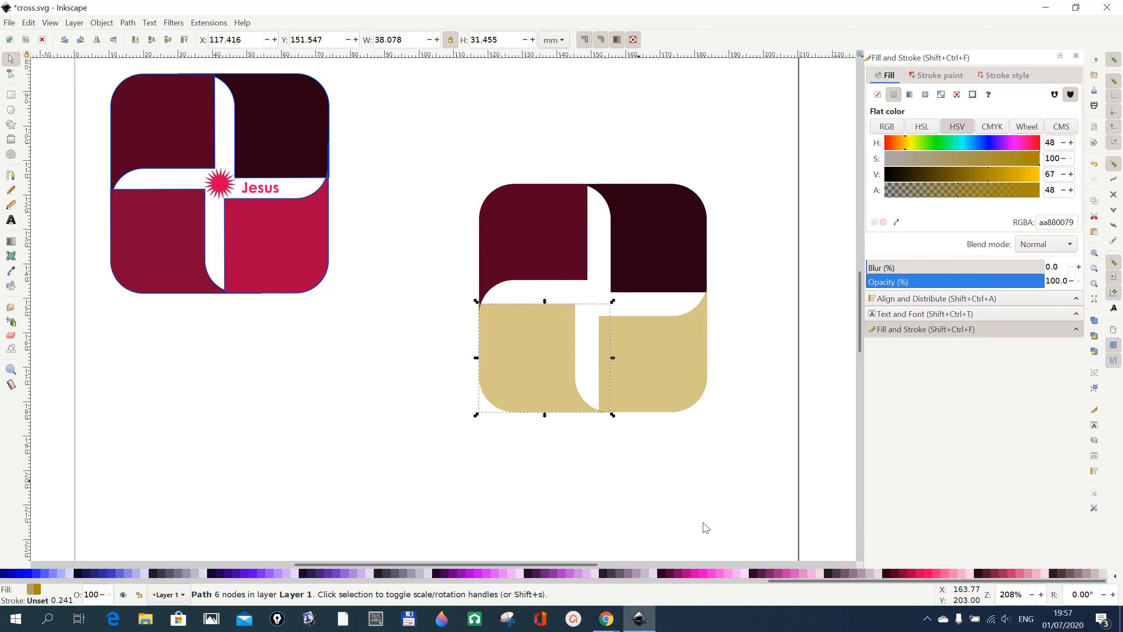
left_click(905, 575)
left_click_drag(907, 194, 1054, 204)
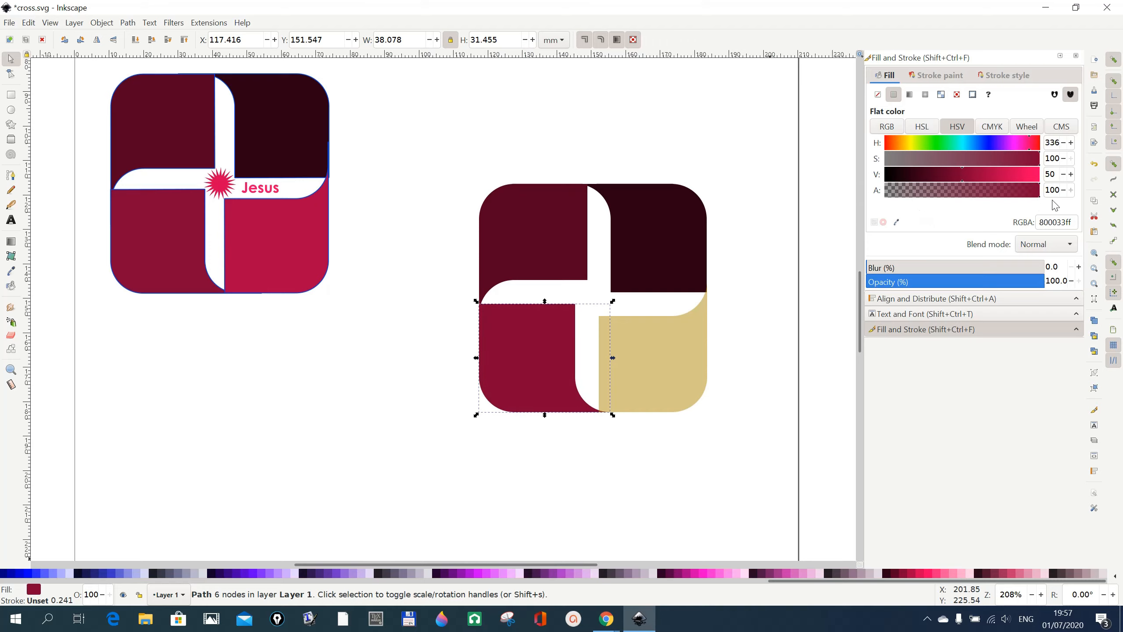
left_click(667, 374)
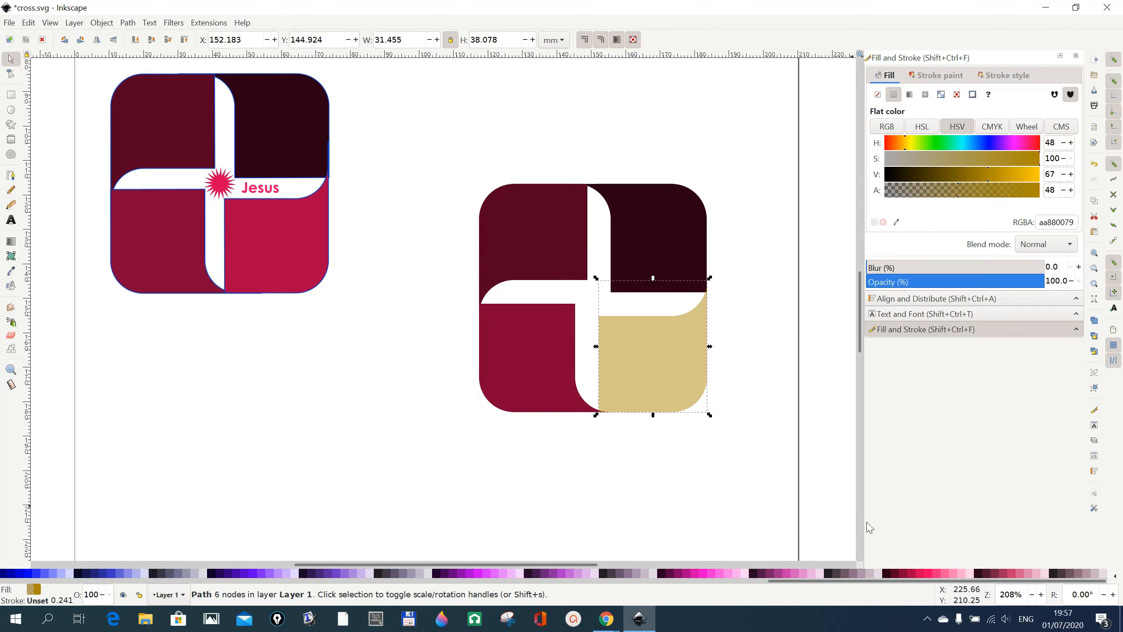
left_click(911, 576)
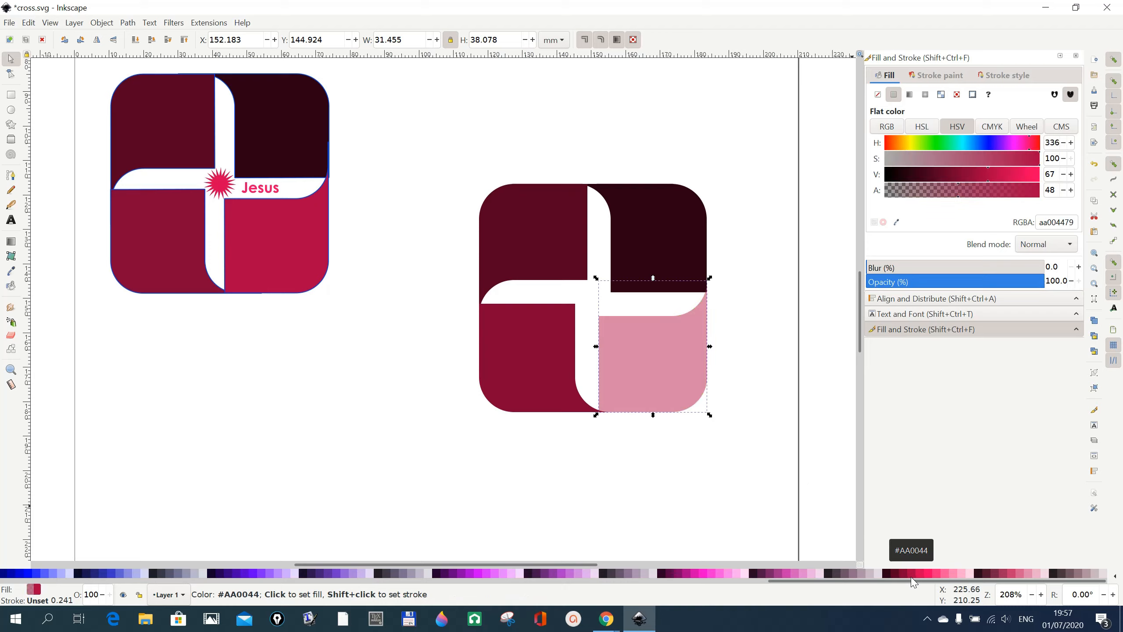
left_click_drag(960, 195, 1049, 197)
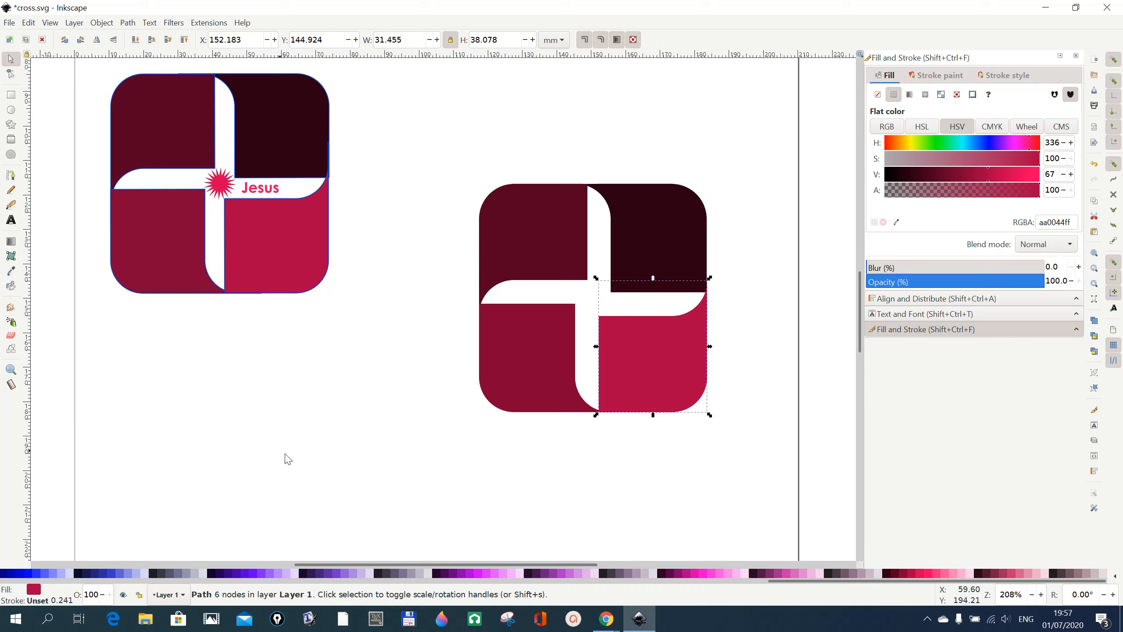
Draw a star about 9.5 mm wide with 20 corners and spoke ratio 0.480 below the original logo, and select it
scroll(231, 445, "down", 2)
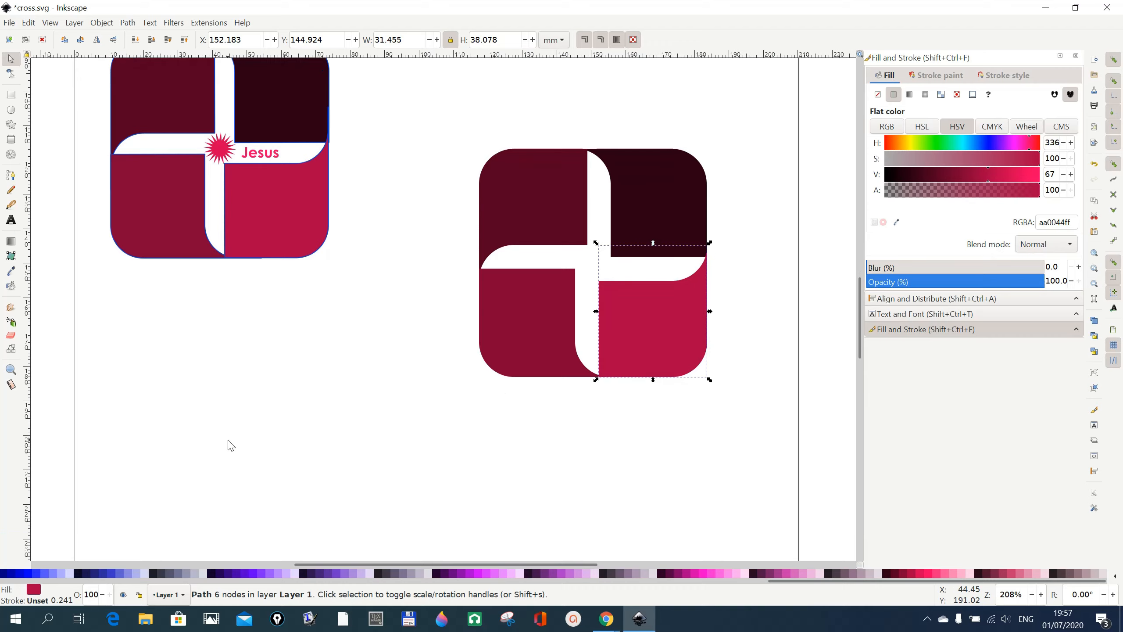
scroll(231, 444, "up", 1)
scroll(230, 445, "up", 1)
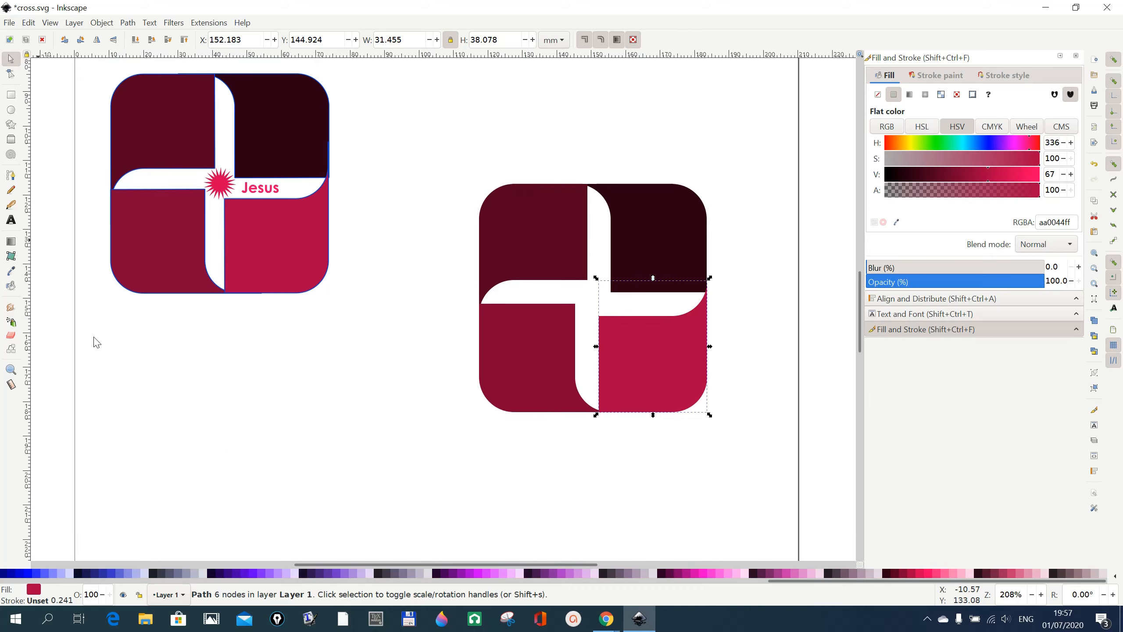
left_click(11, 127)
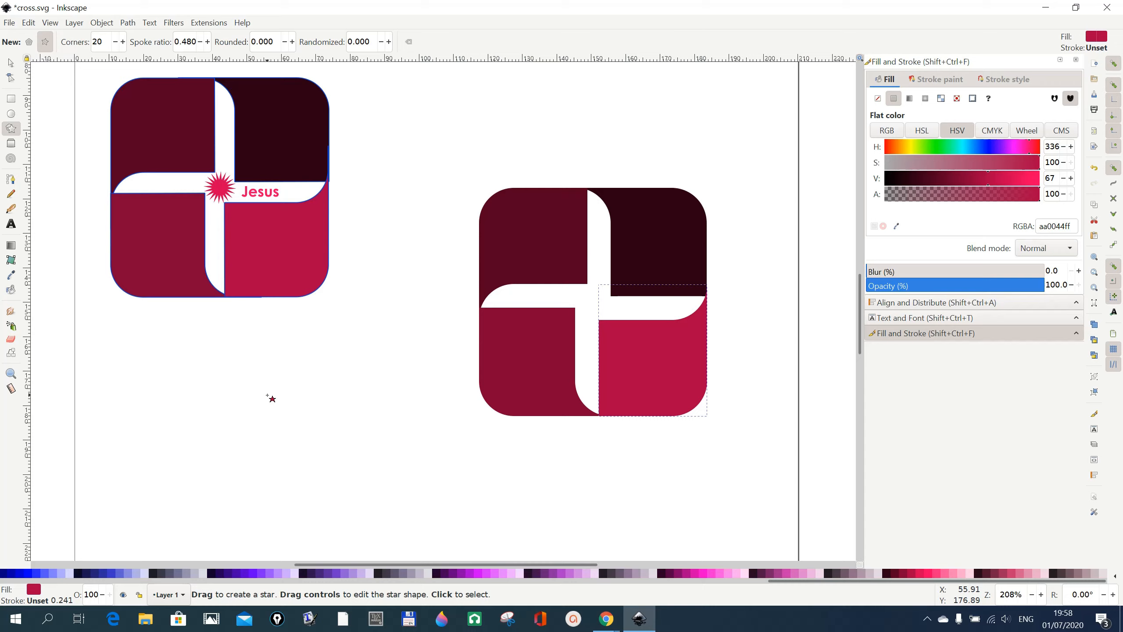
left_click_drag(267, 394, 279, 408)
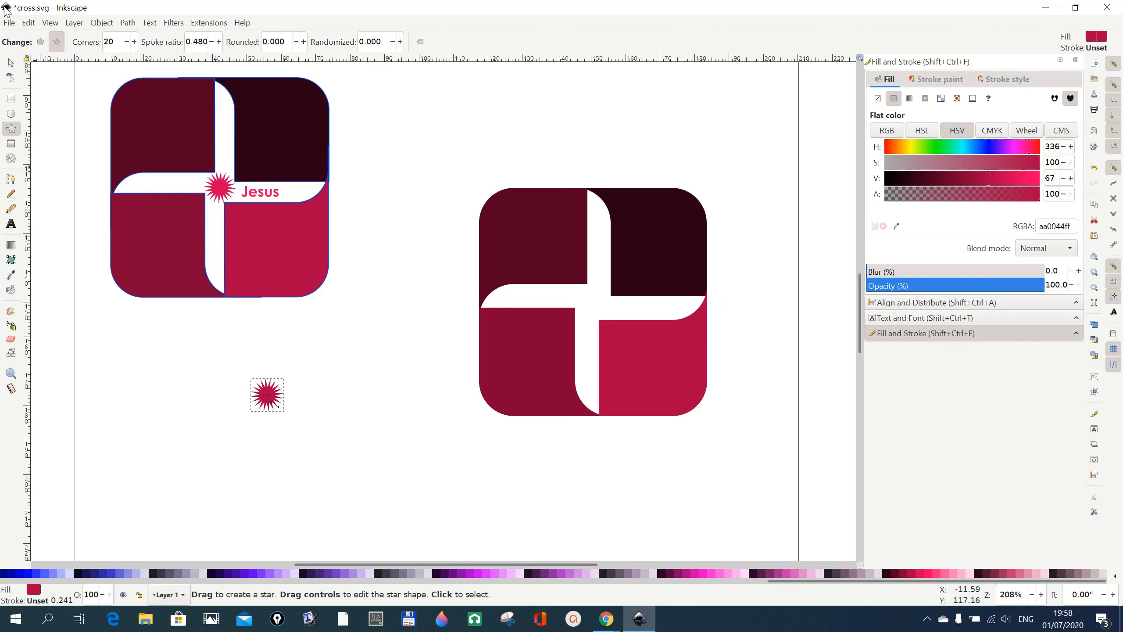
left_click(11, 63)
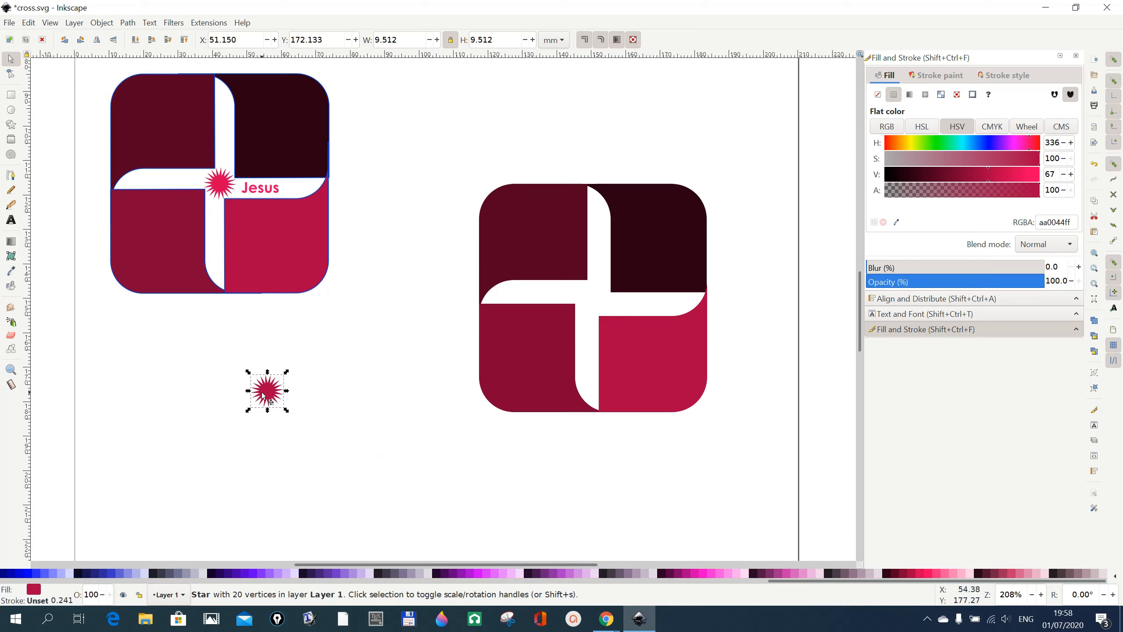
Move the star onto the centre of the recreated logo, at about X 145.4, Y 143.5 mm
left_click_drag(267, 396, 593, 305)
left_click(376, 498)
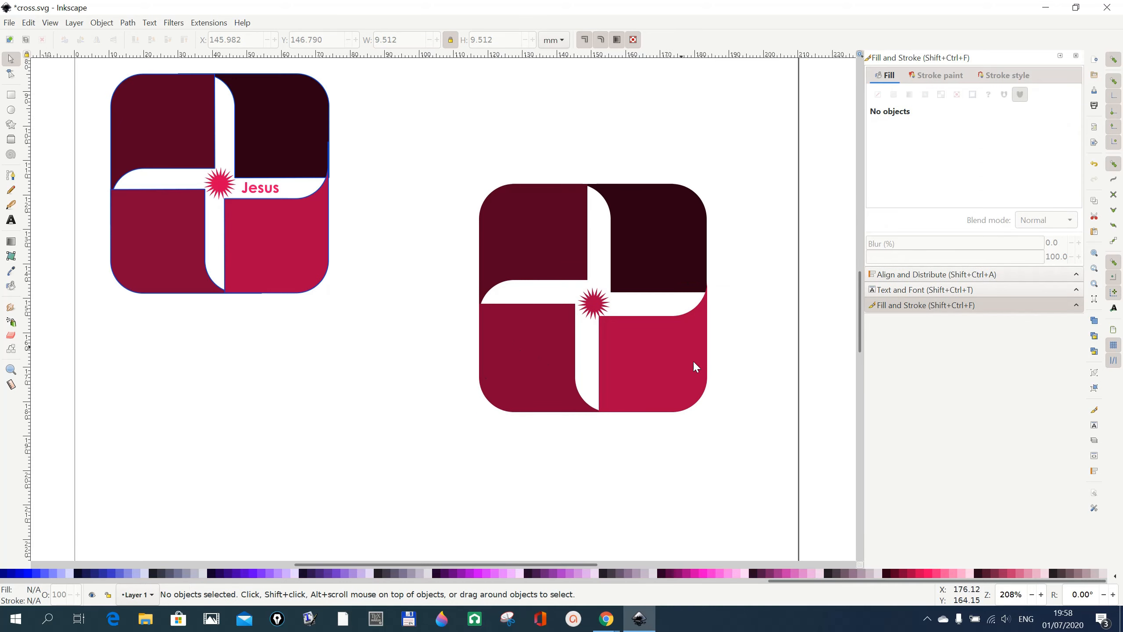
left_click_drag(597, 302, 604, 297)
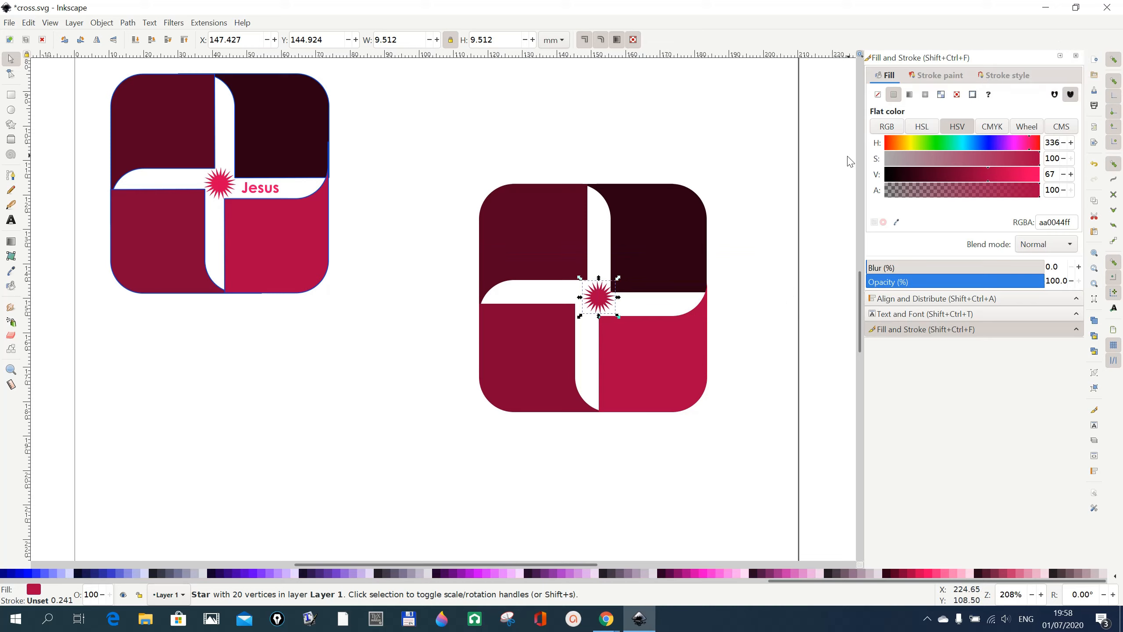
left_click_drag(597, 300, 593, 301)
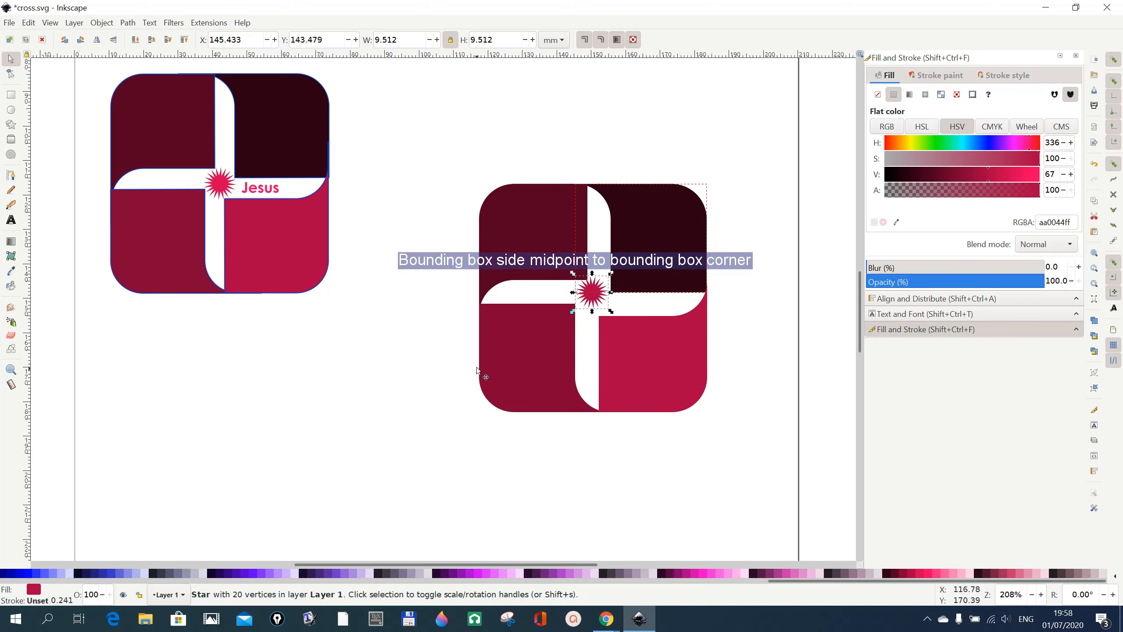
left_click(374, 415)
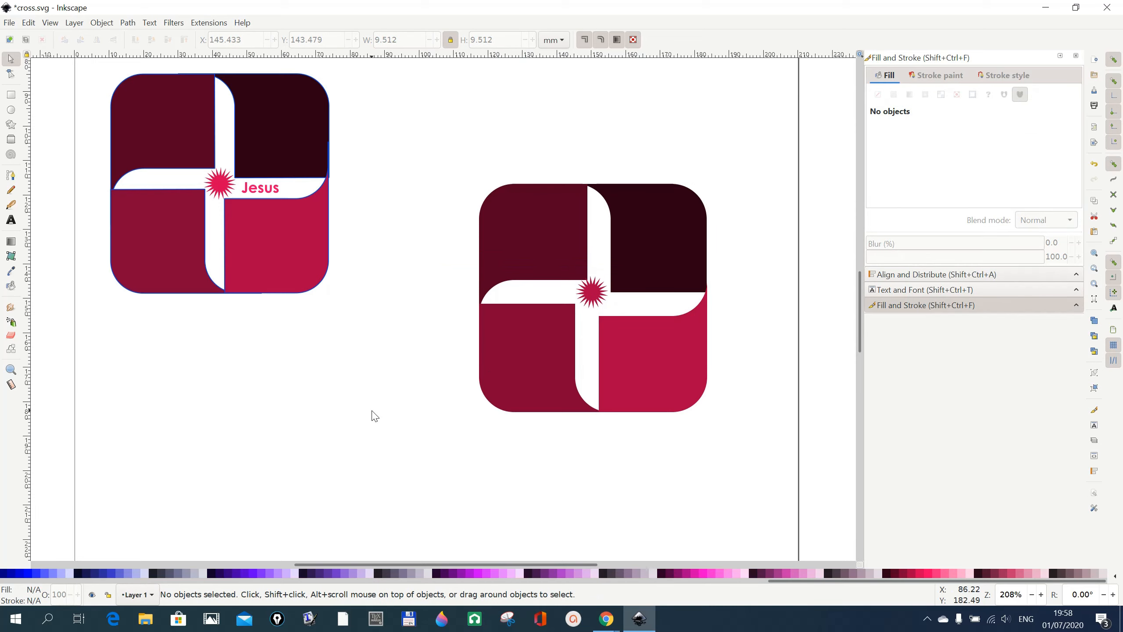
Turn snapping off, nudge the star to about X 146.1, Y 144.8 mm, and turn snapping back on
left_click(1114, 62)
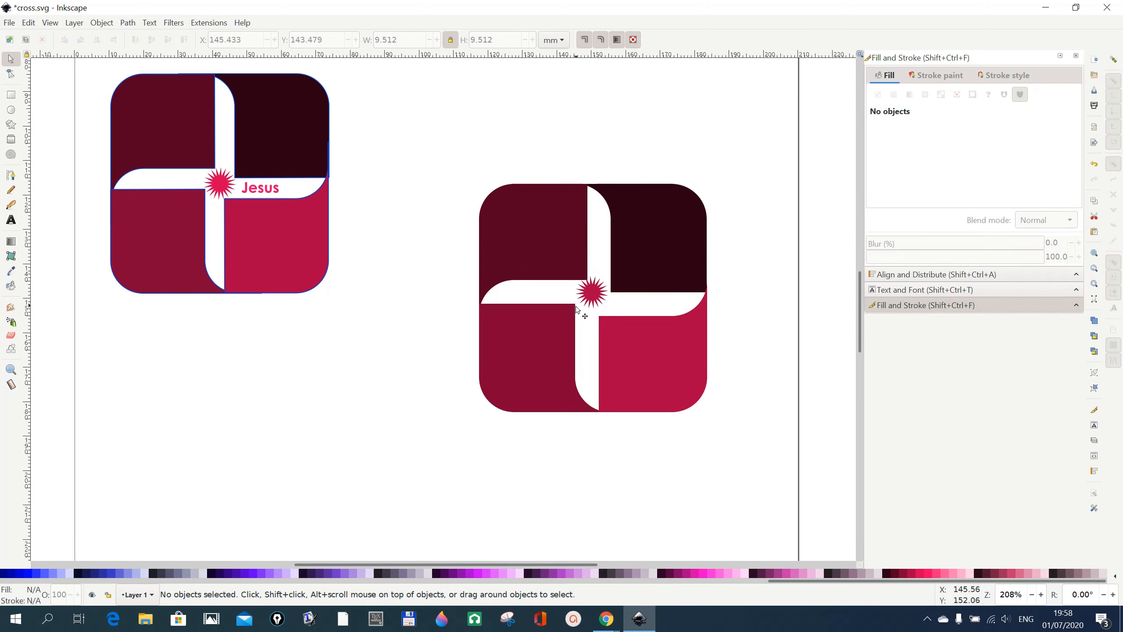
left_click_drag(593, 293, 596, 298)
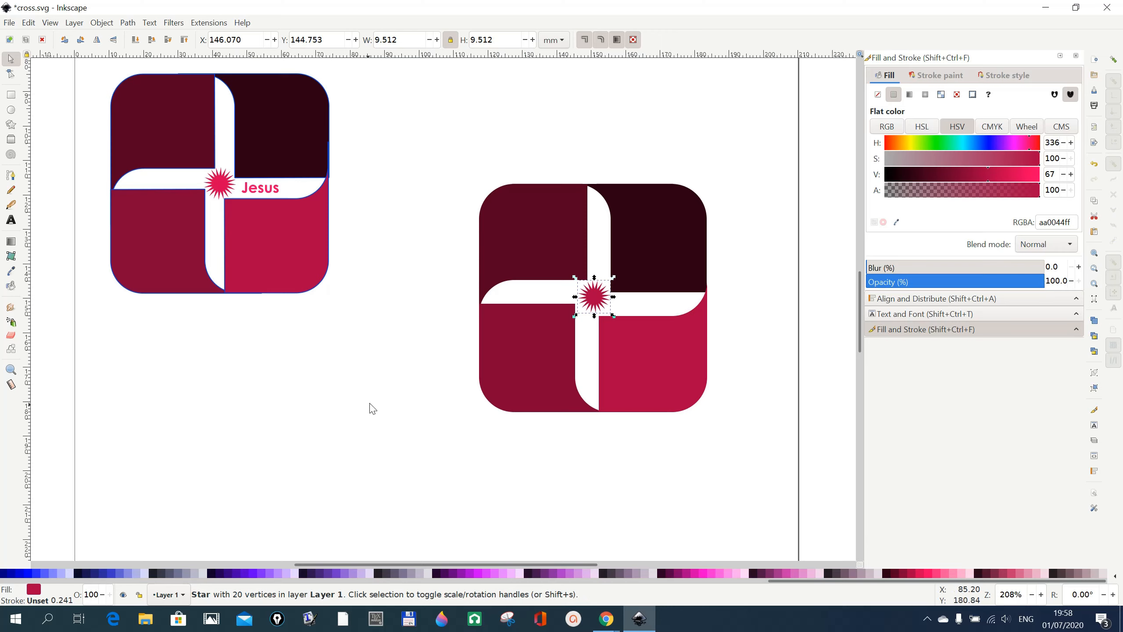
left_click(362, 417)
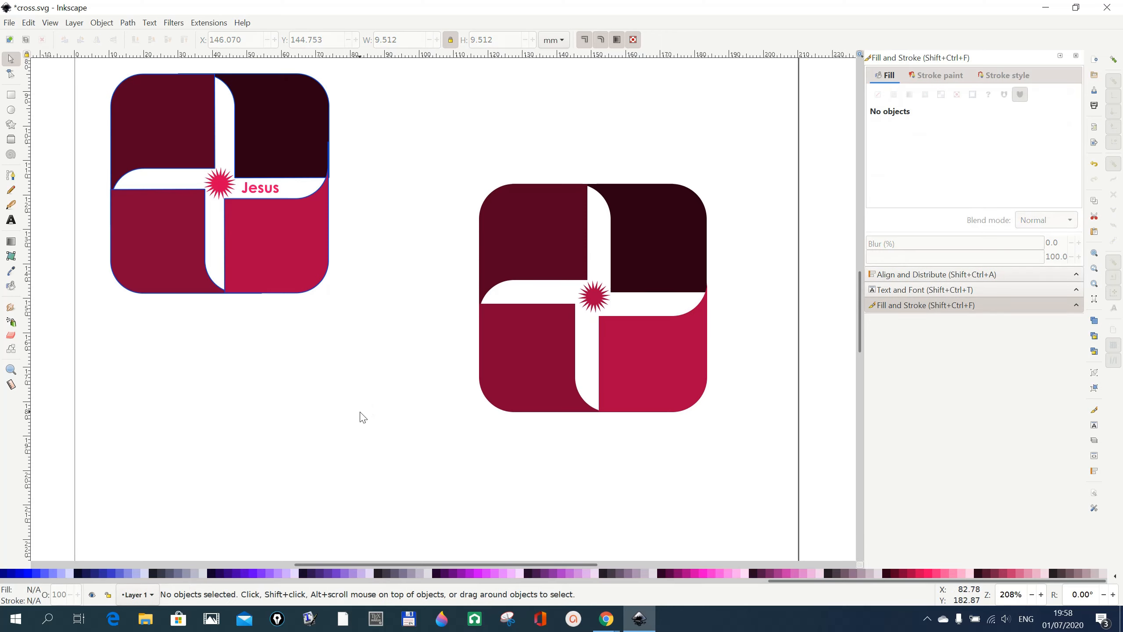
left_click(1113, 59)
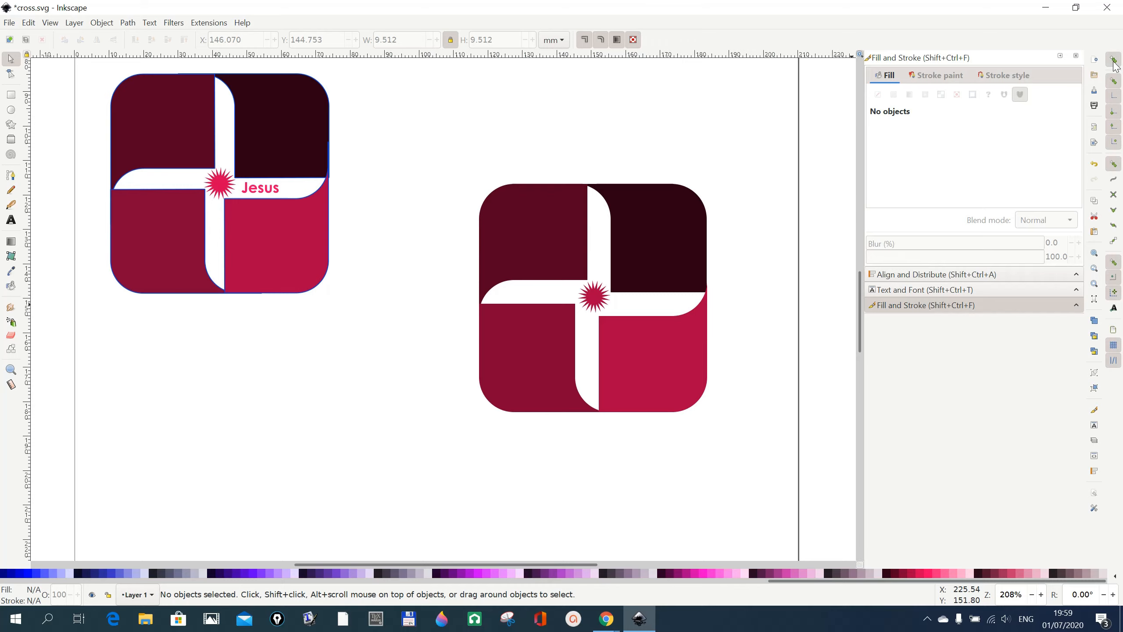
left_click(595, 299)
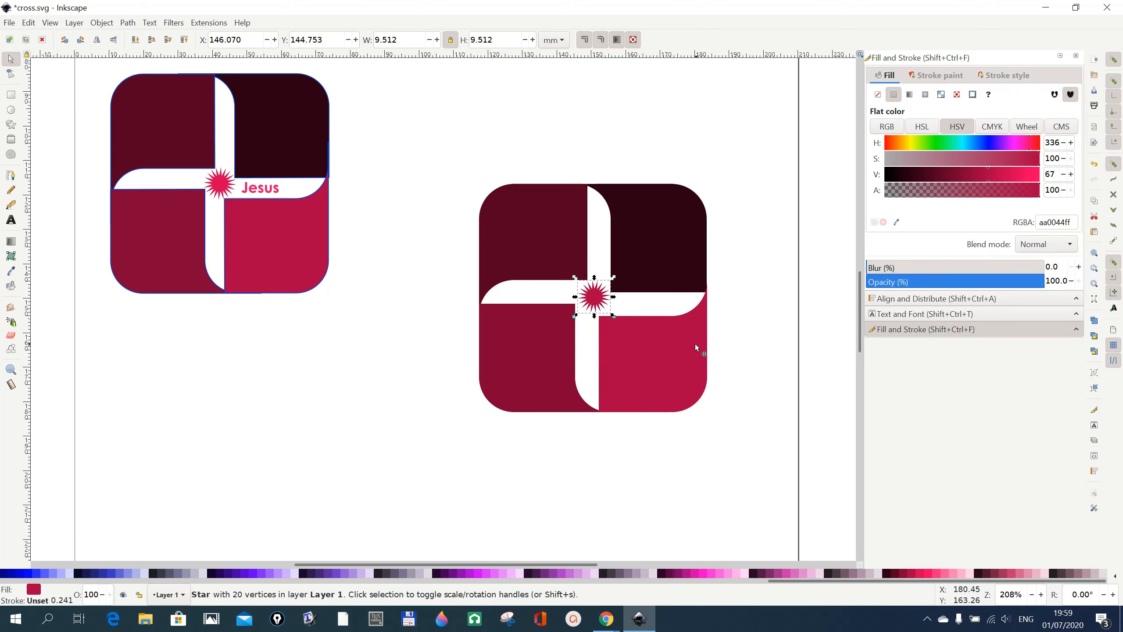
left_click(761, 344)
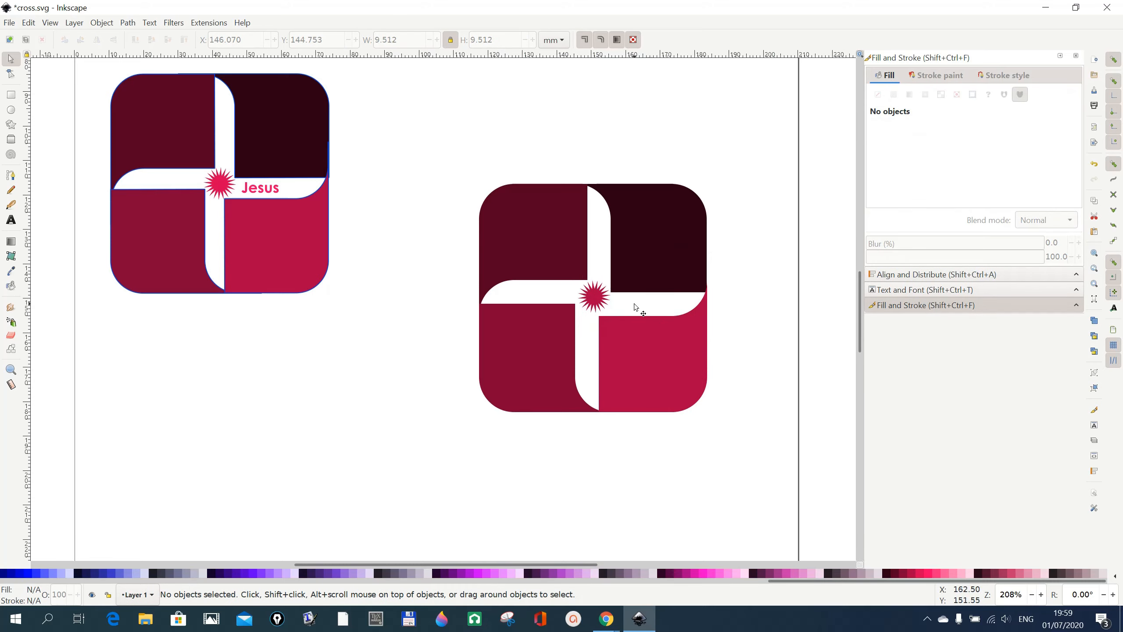
left_click(595, 305)
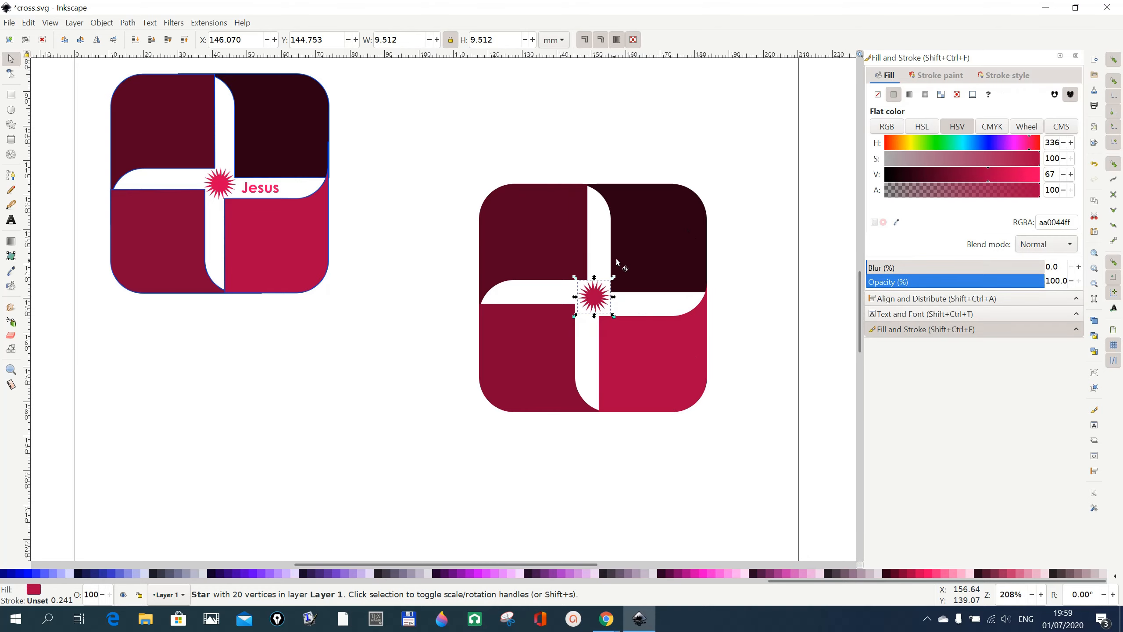
left_click(600, 294)
left_click(743, 348)
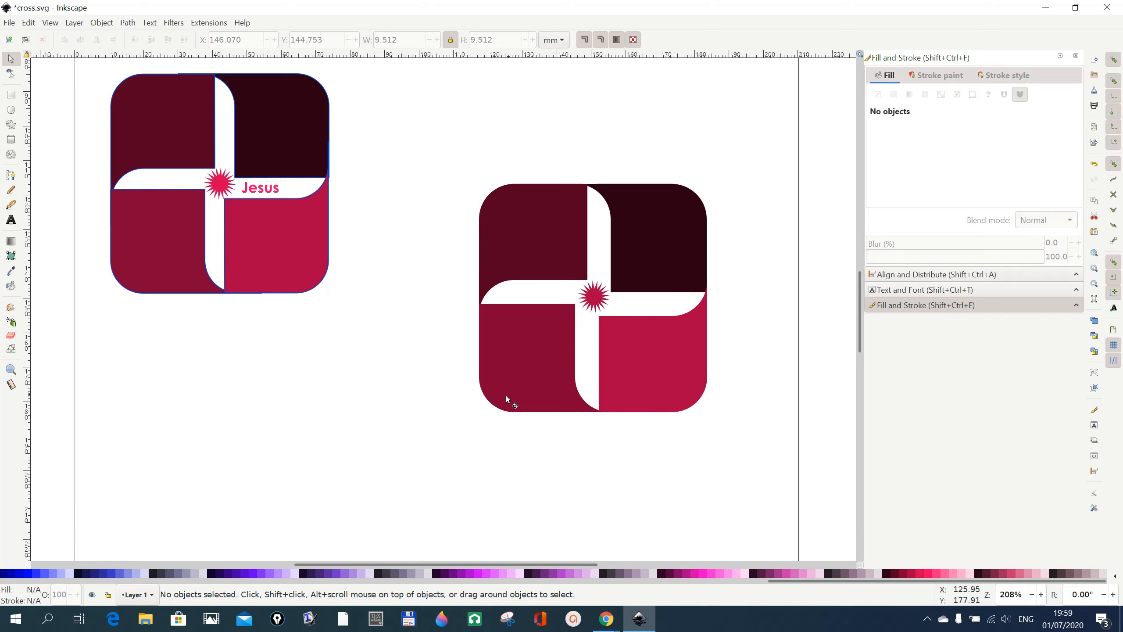
Select the four coloured pieces of the recreated logo and group them
left_click(663, 369)
left_click(668, 259, "shift")
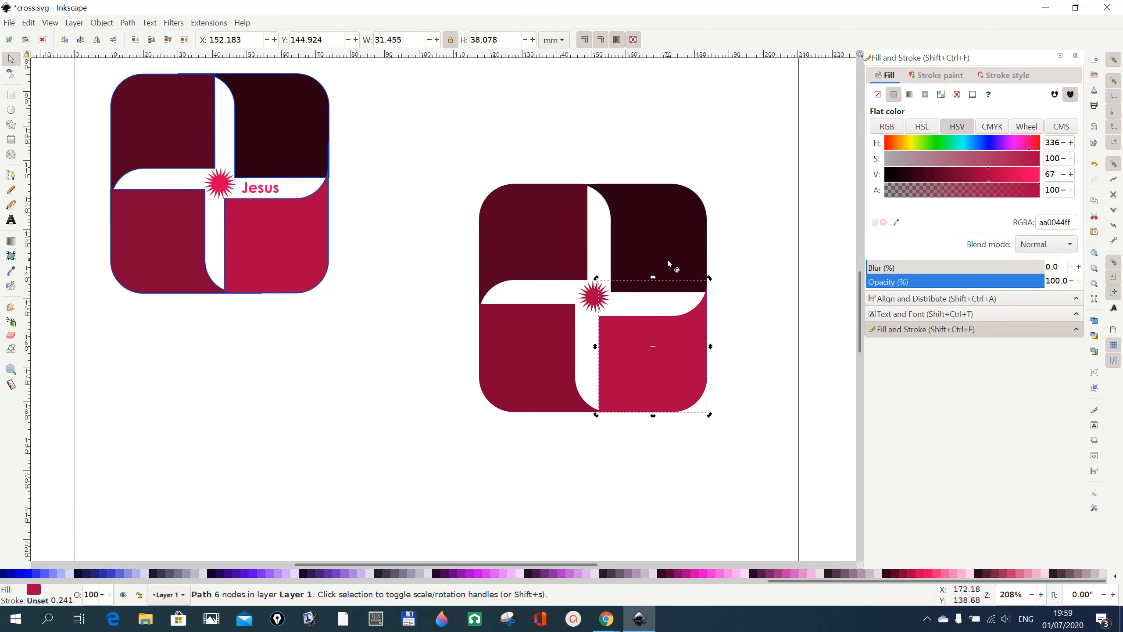
left_click(545, 236, "shift")
left_click(535, 376, "shift")
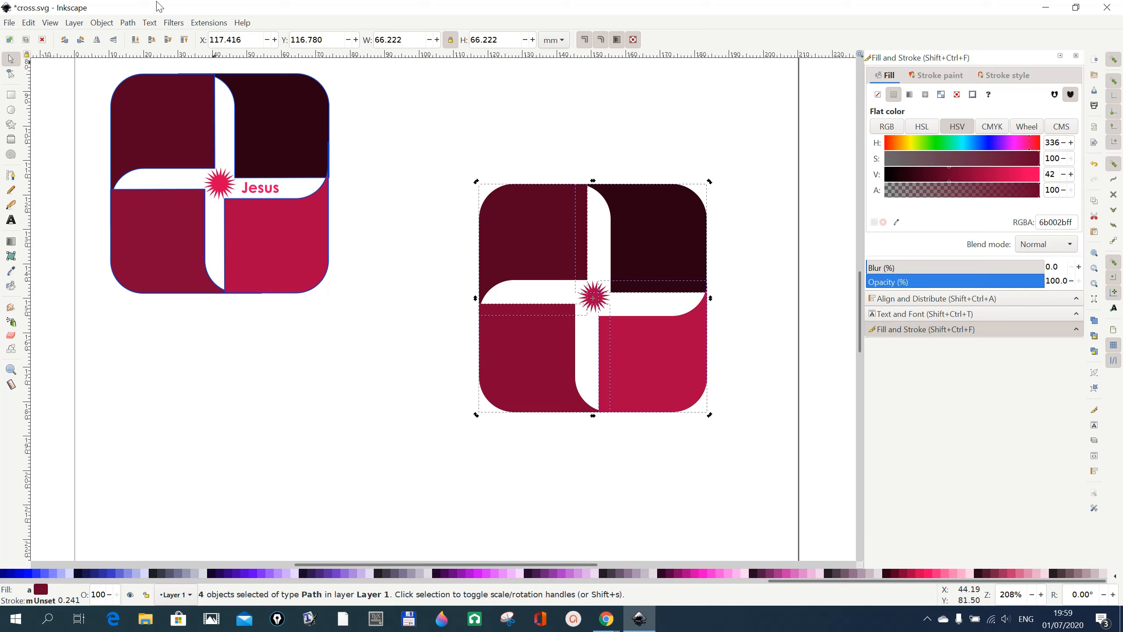
left_click(102, 23)
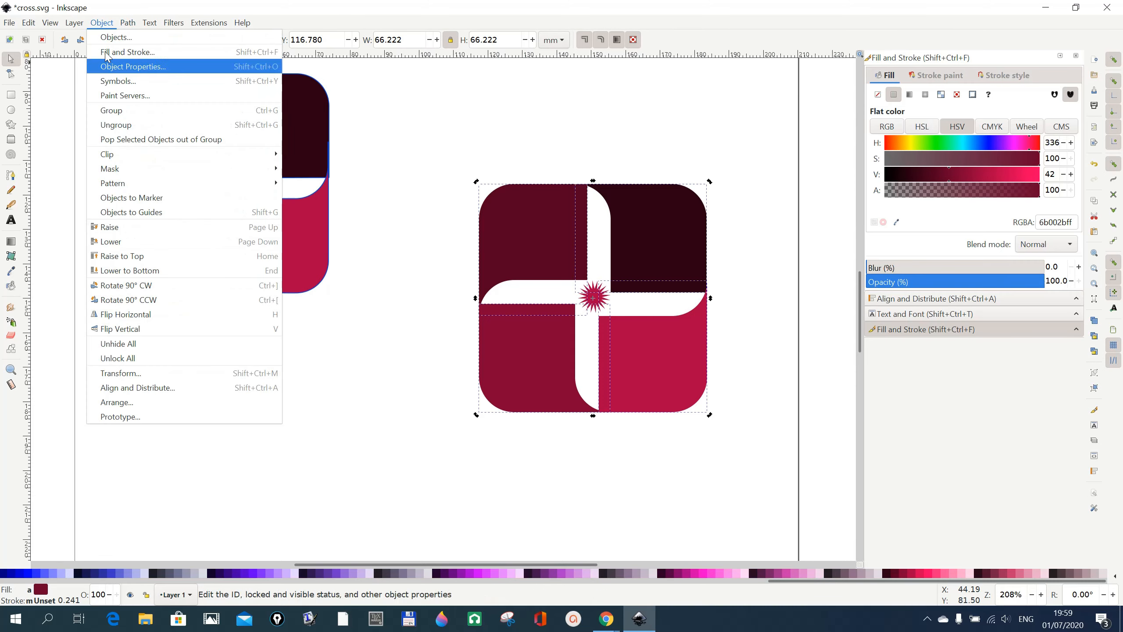
left_click(102, 110)
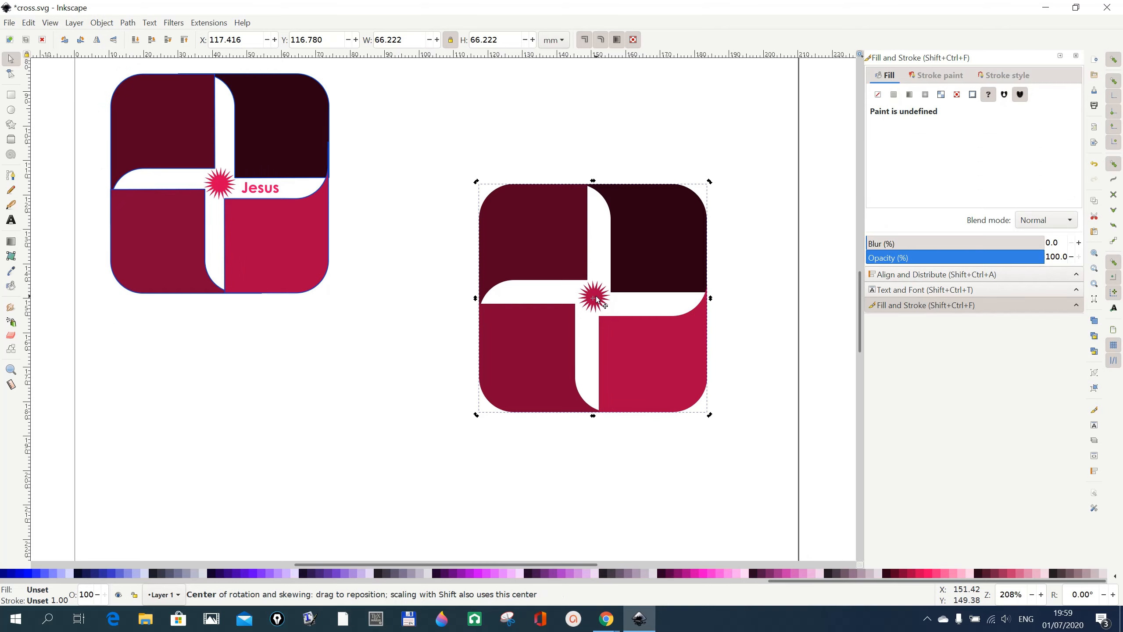
Centre the star on the group of four pieces along both the vertical and horizontal axes, relative to the first selected object
key("shift")
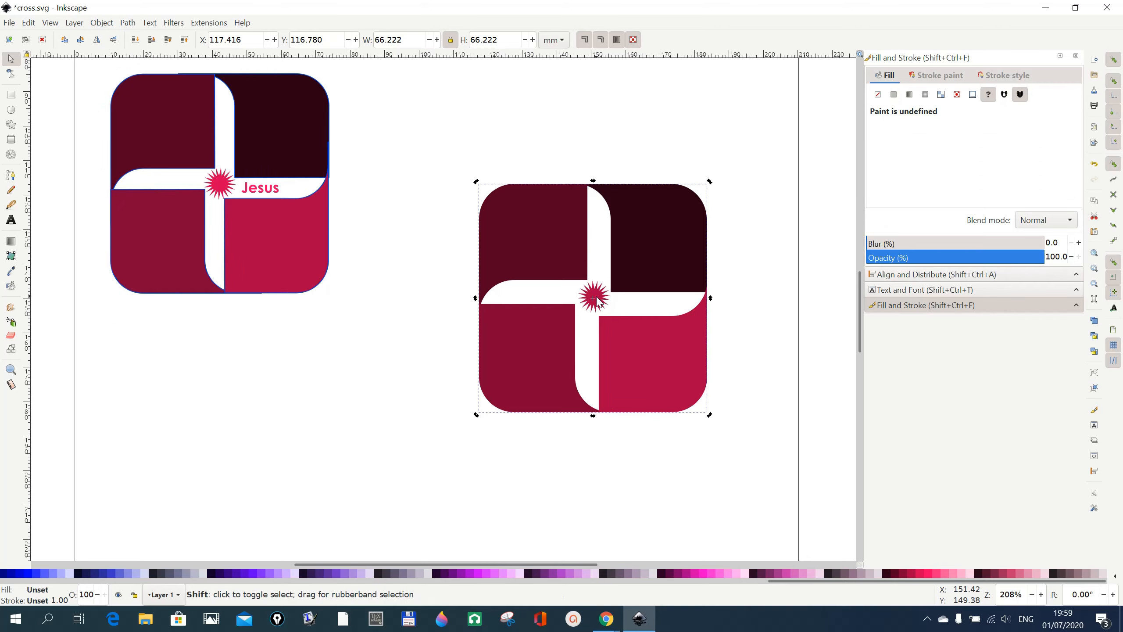
left_click(593, 306, "shift")
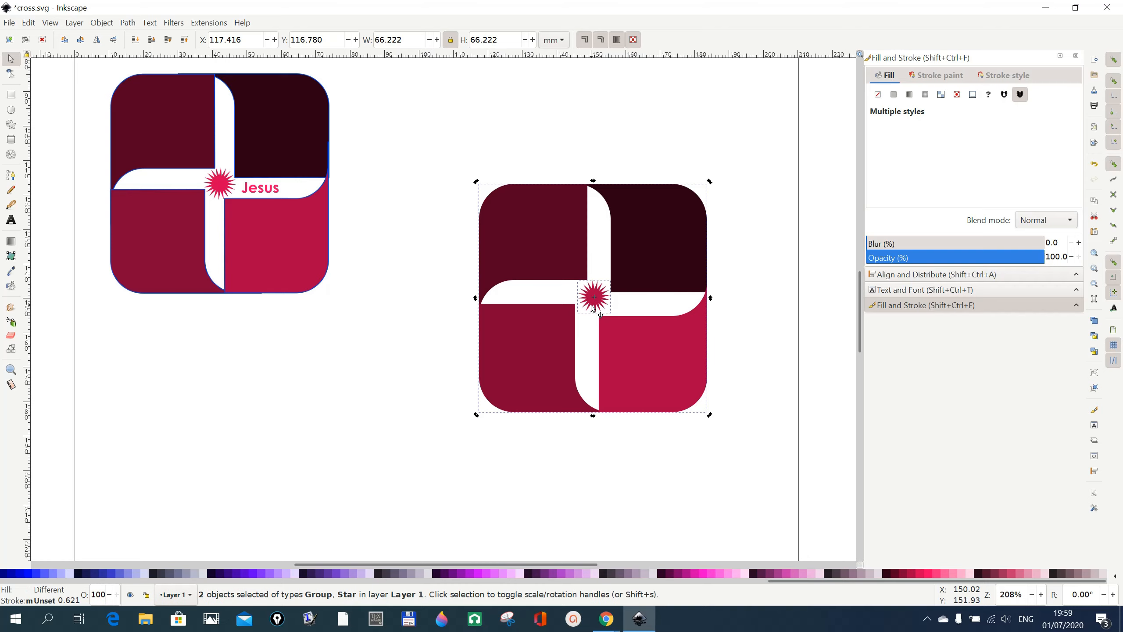
left_click(605, 300, "shift")
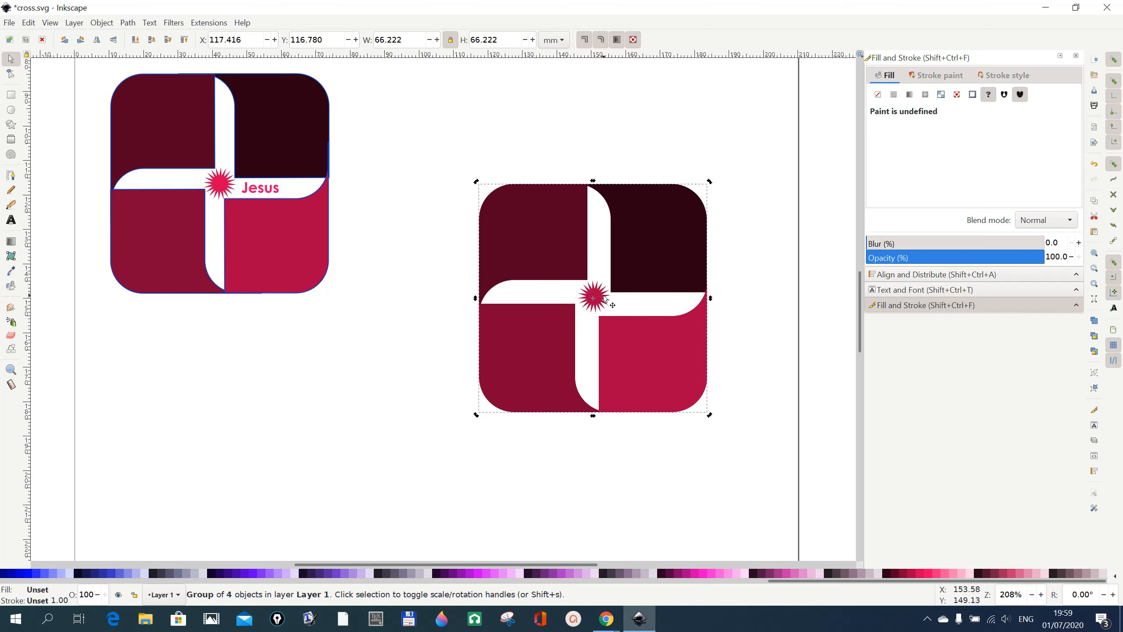
left_click(605, 300, "shift")
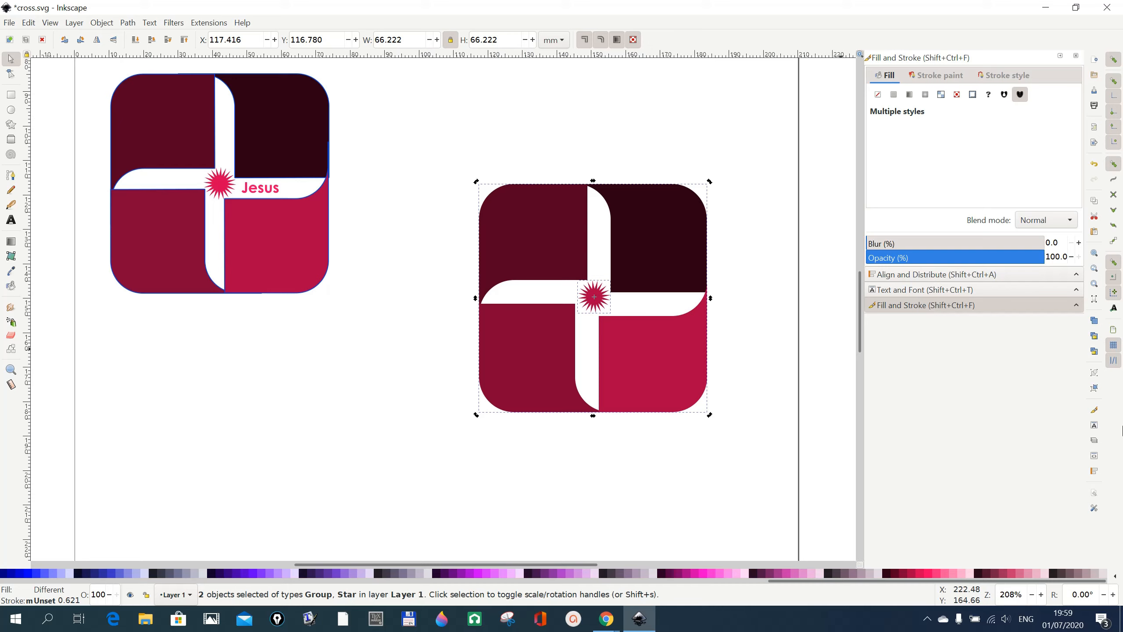
left_click(94, 24)
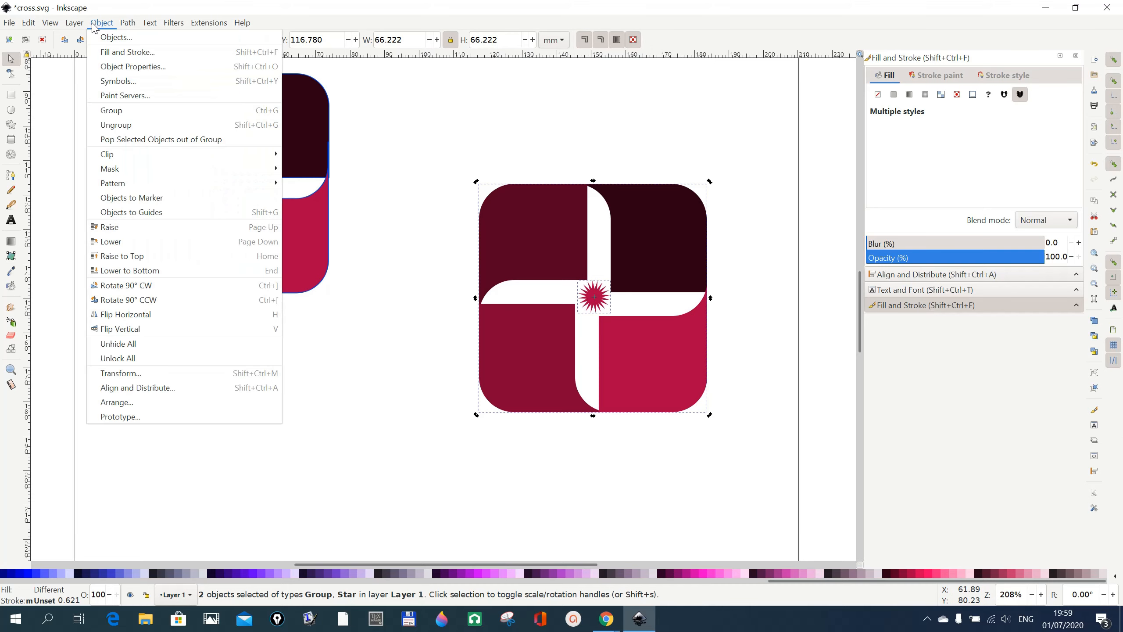
left_click(128, 388)
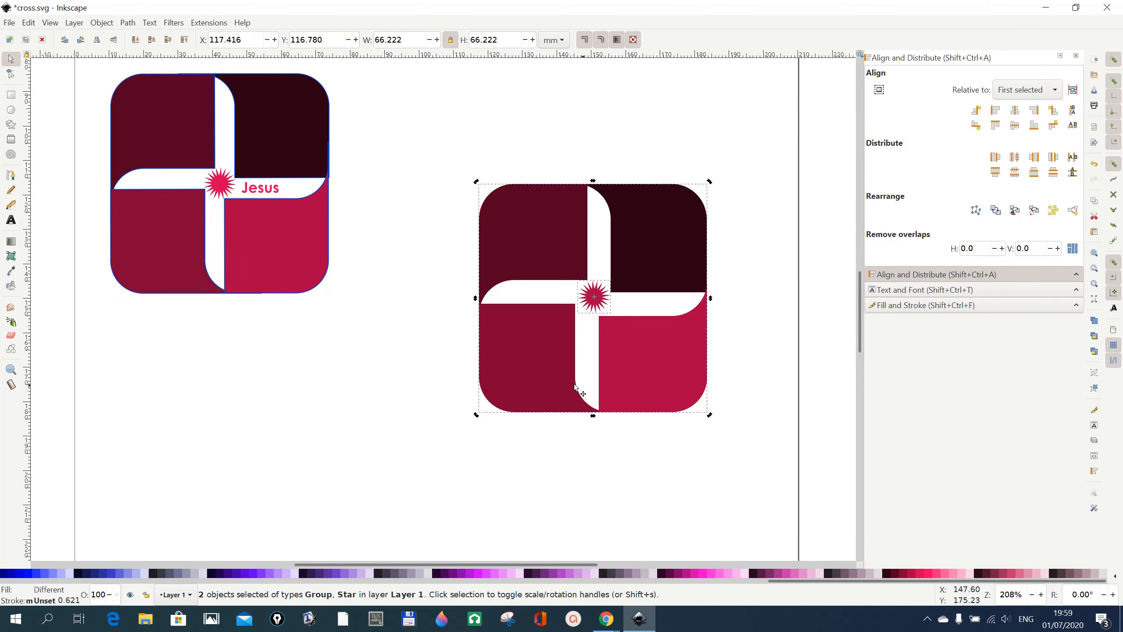
left_click(1016, 110)
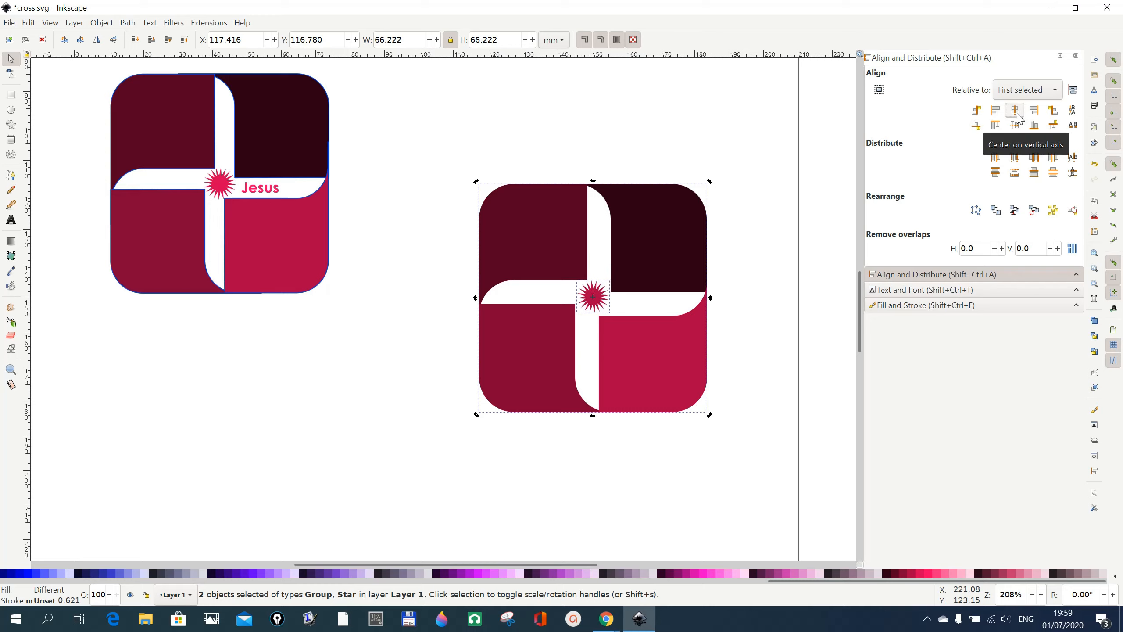
left_click(1015, 125)
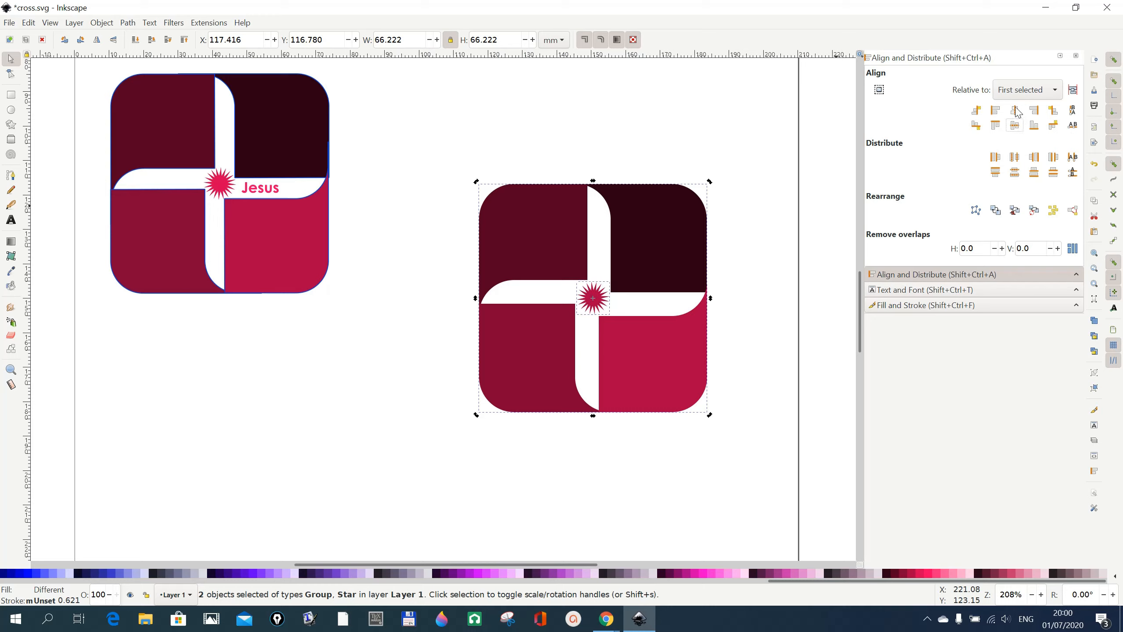
left_click(756, 442)
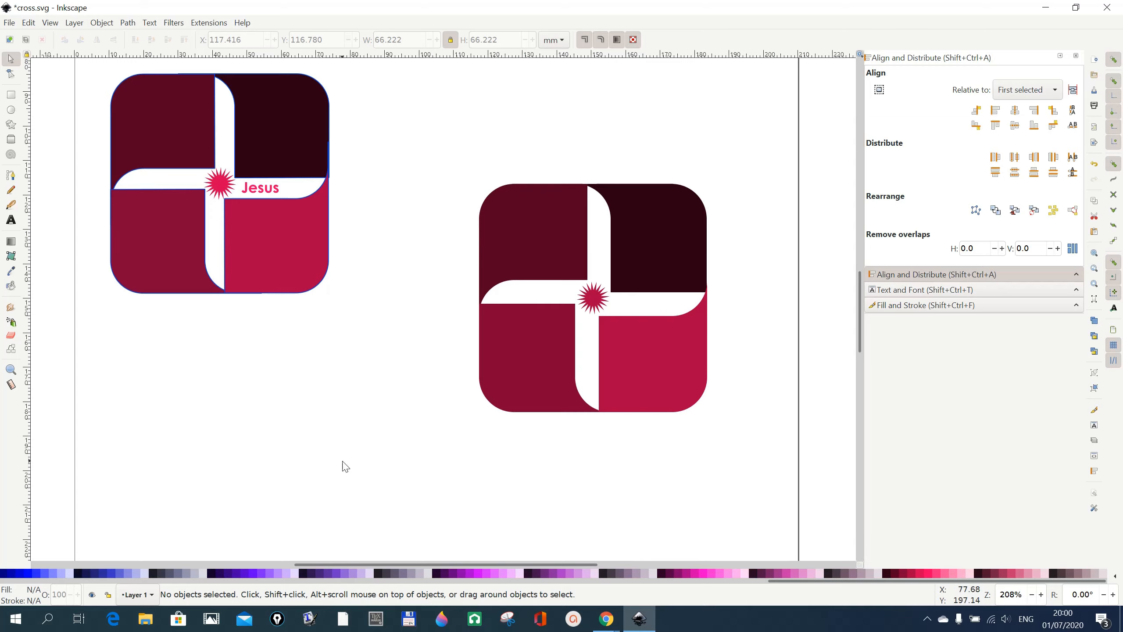
Recolour the star in the recreated logo bright pinkish red, matching the original logo's star
scroll(308, 505, "down", 1)
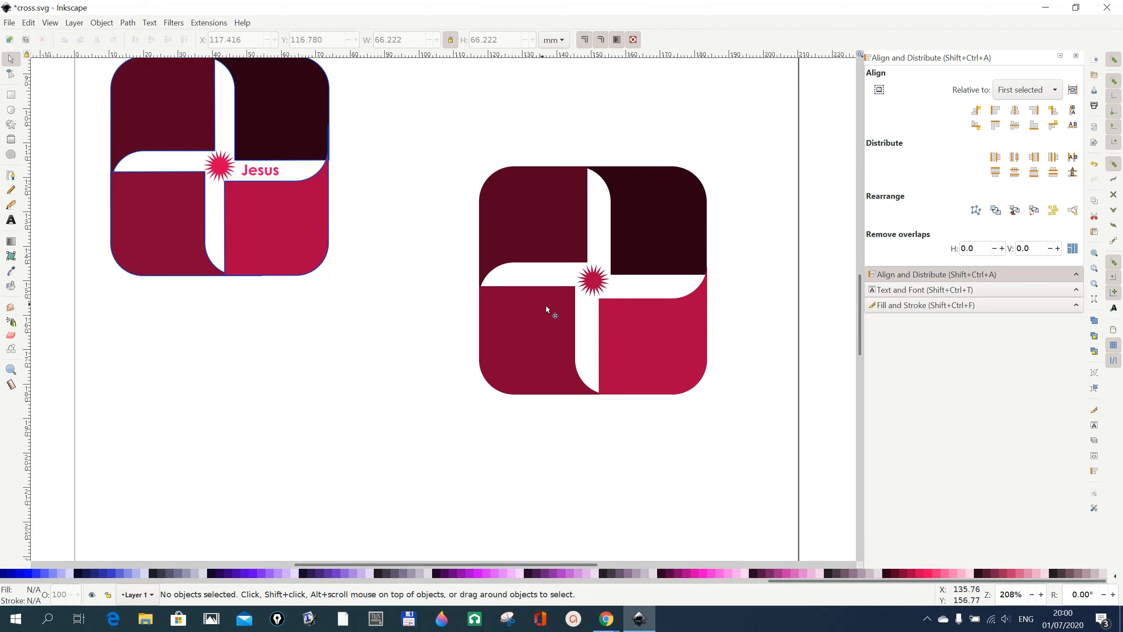
left_click(593, 280)
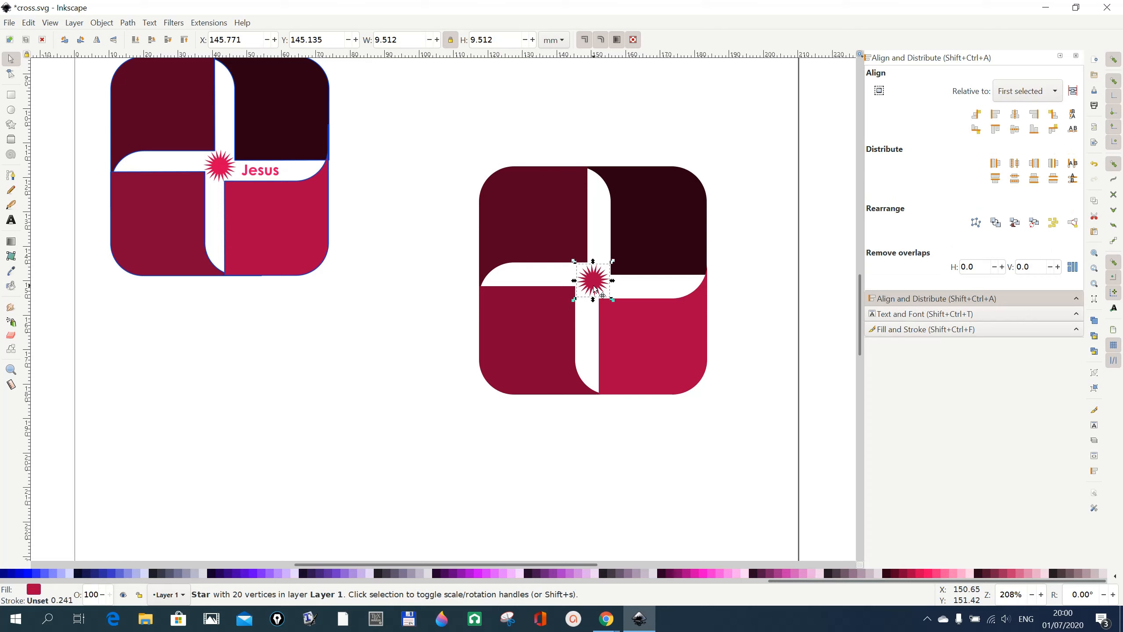
left_click(923, 575)
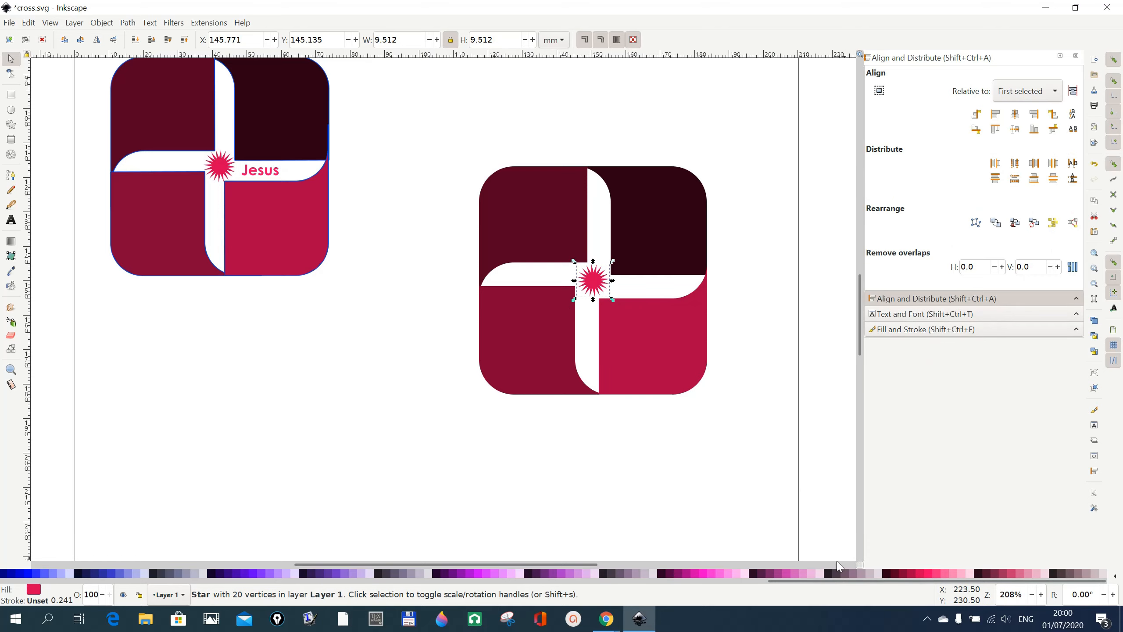
left_click(240, 503)
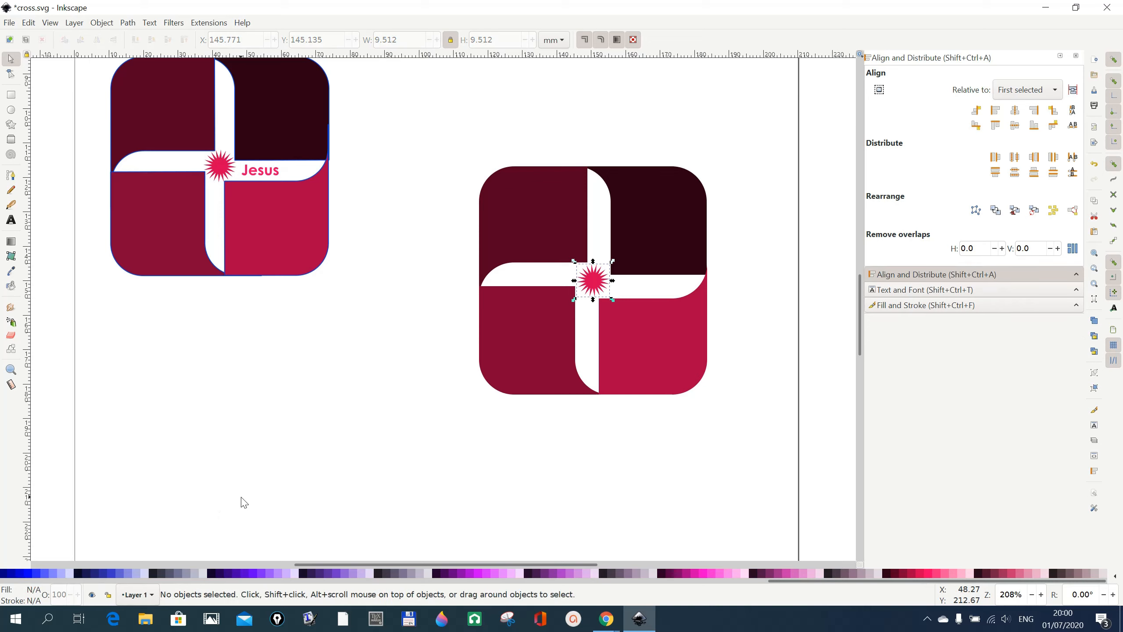
Add the text "Jesus" in 12 pt Century Gothic below the original logo and enlarge it to about 12.3 mm wide
left_click(11, 220)
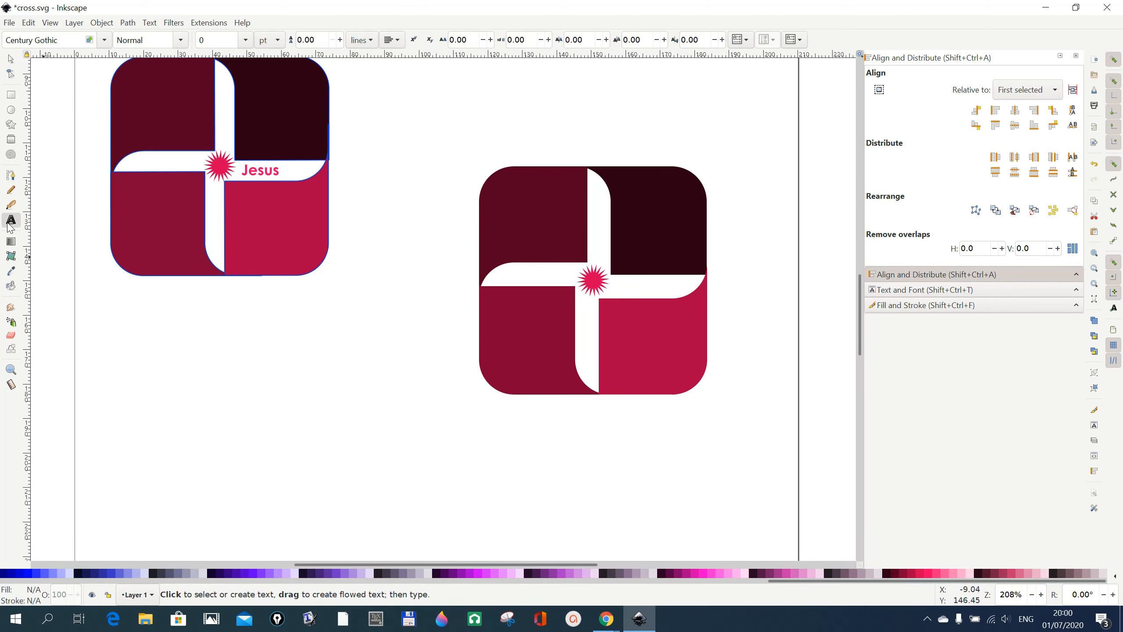
left_click(243, 425)
type("Jesus")
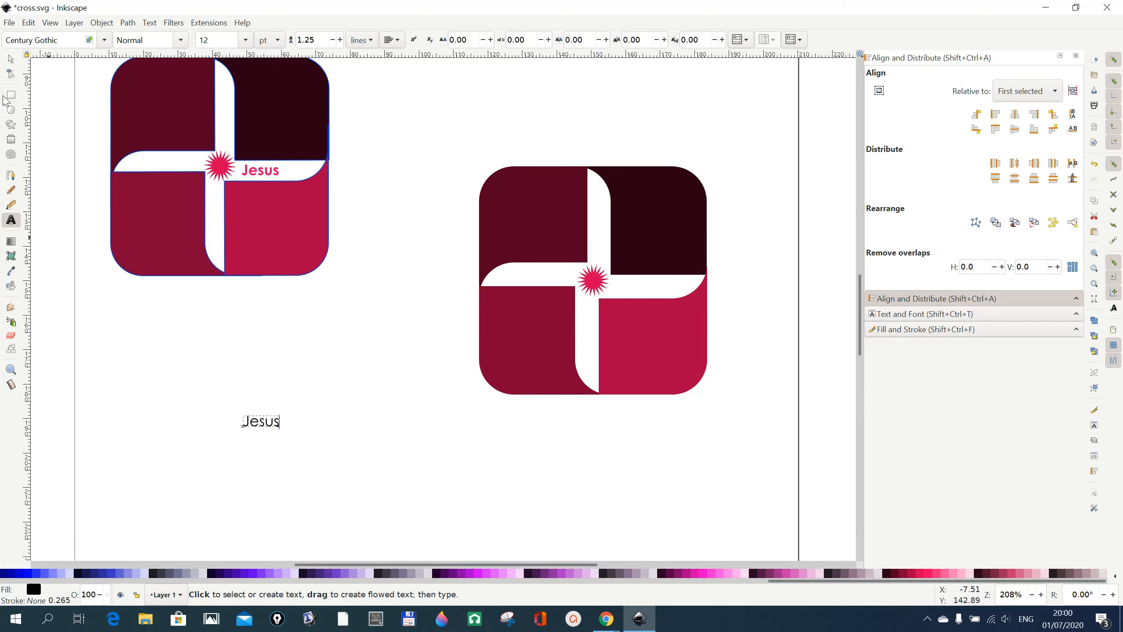
left_click(11, 59)
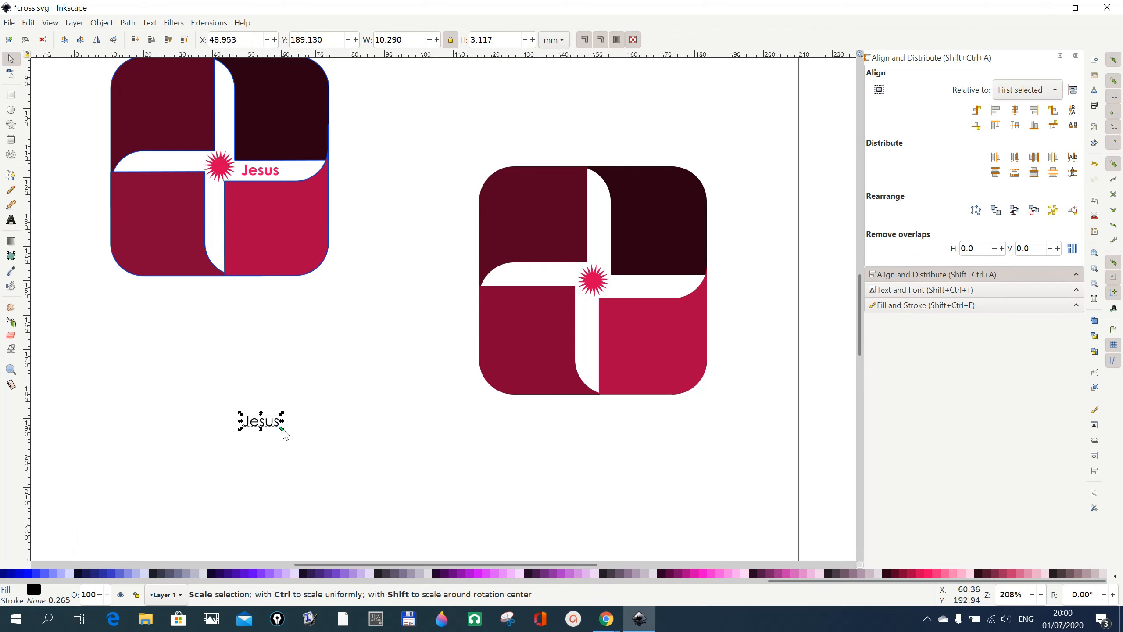
left_click_drag(282, 429, 288, 438)
left_click(433, 498)
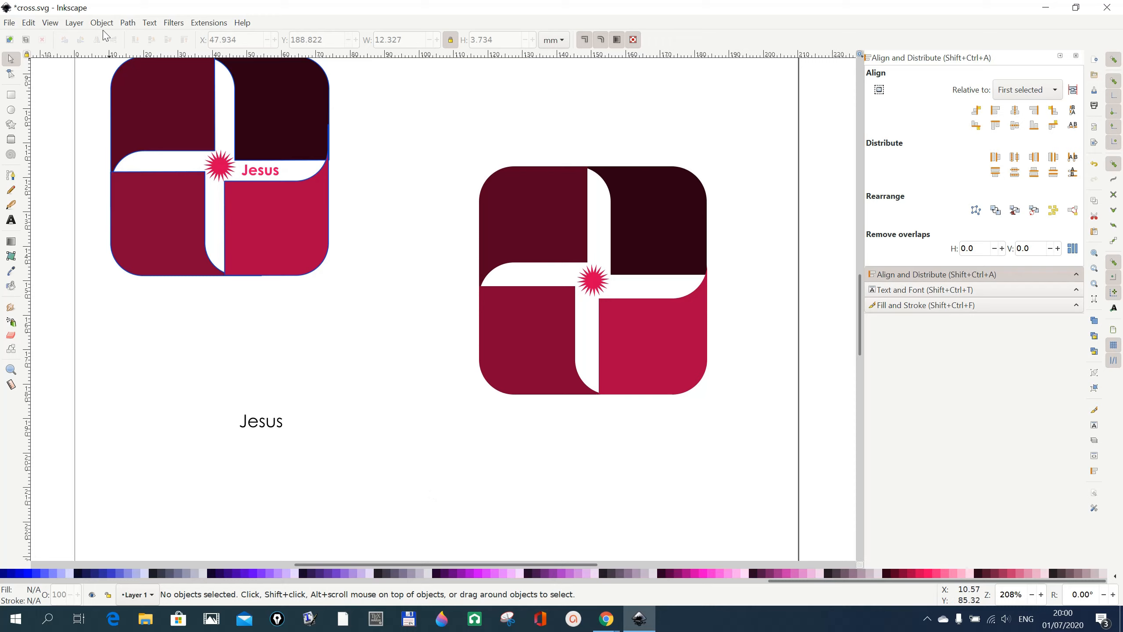
Set the text "Jesus" below the original logo to Century Gothic Bold and fill it with bright pinkish red (#FF0066)
left_click(150, 22)
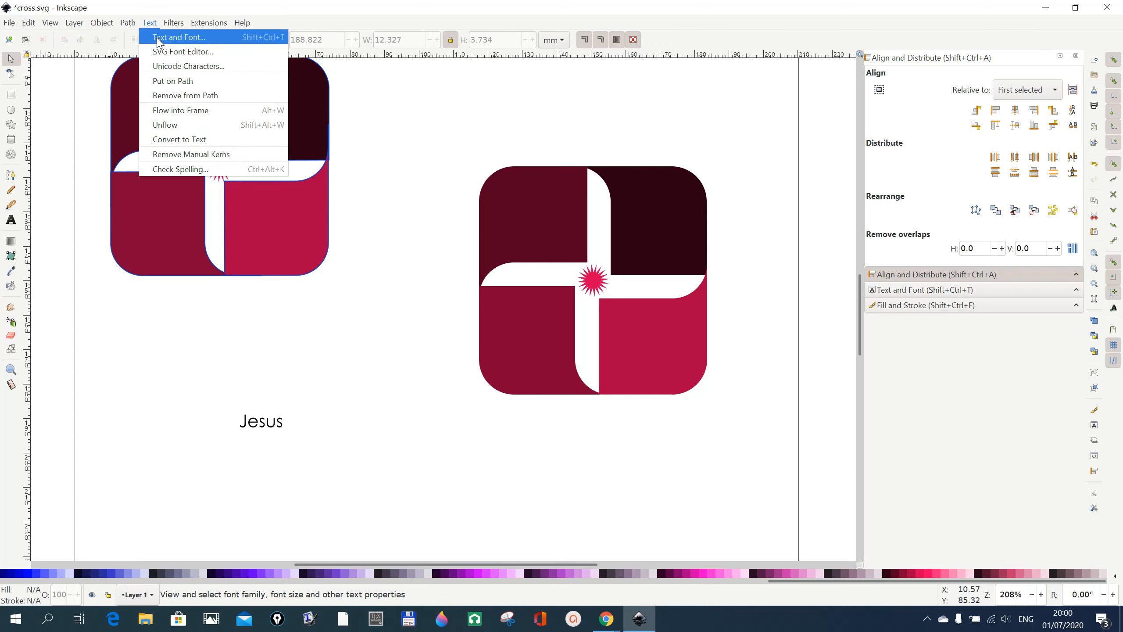
left_click(159, 39)
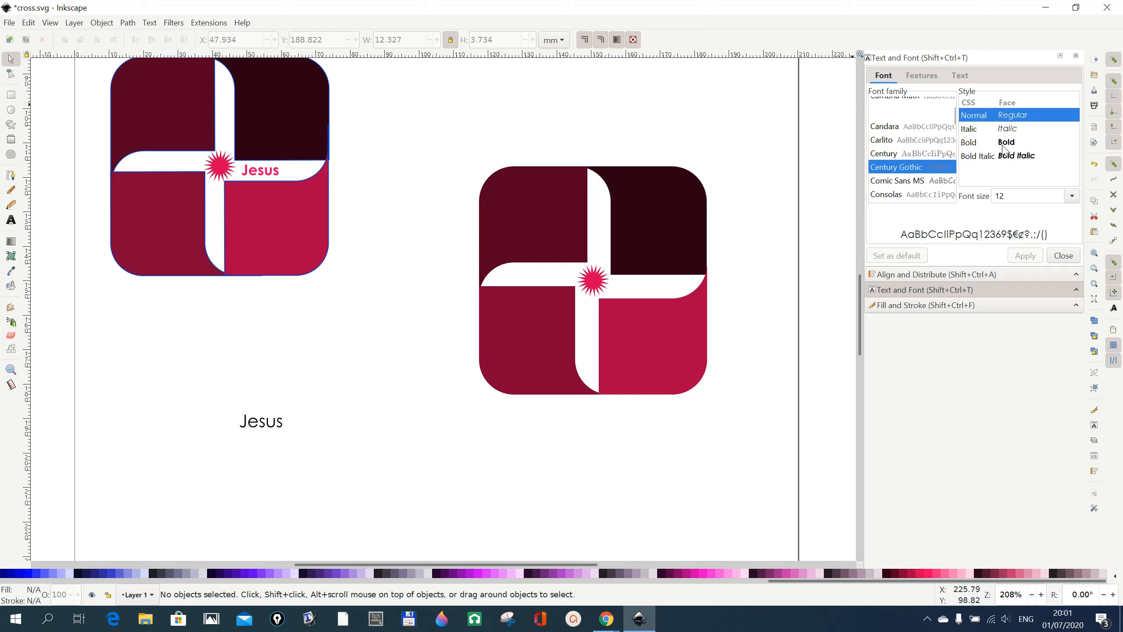
left_click(281, 428)
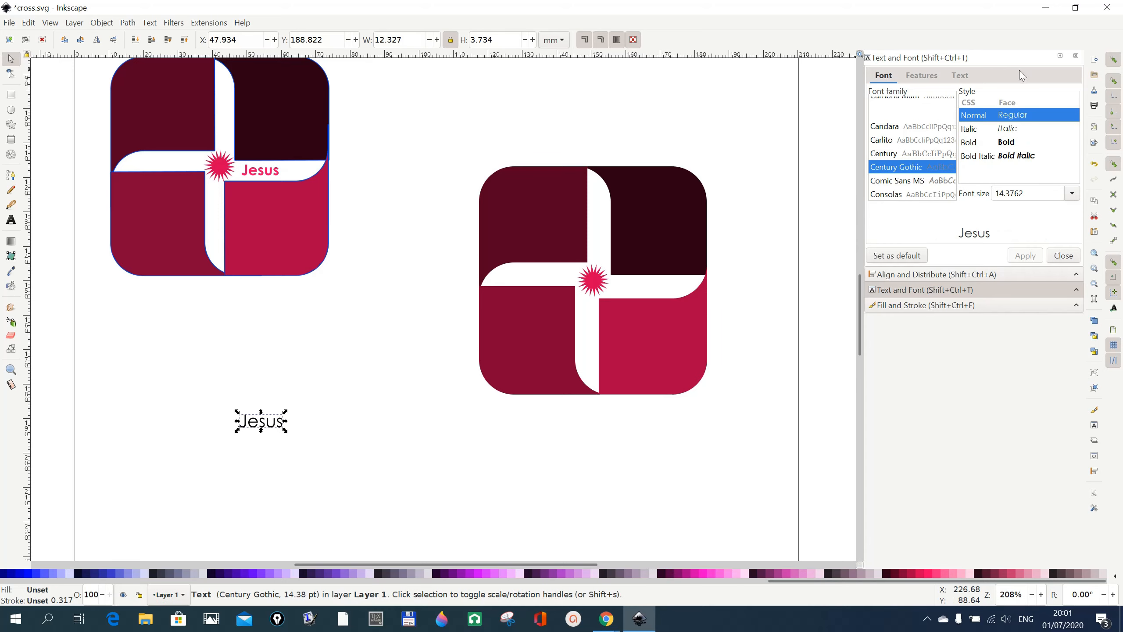
left_click(1007, 144)
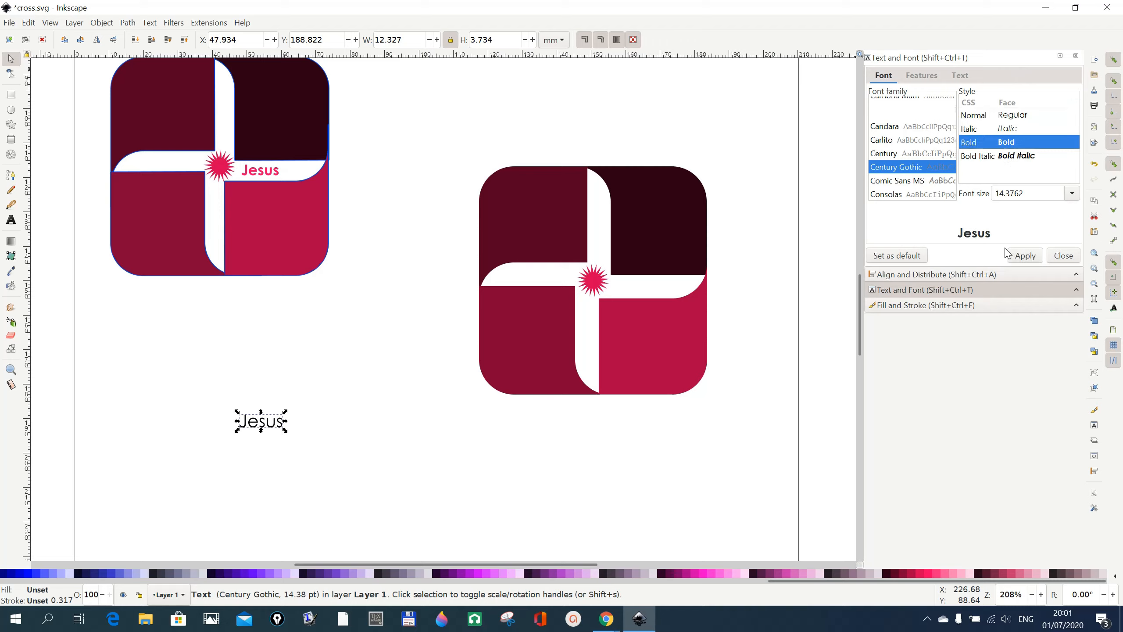
left_click(1022, 257)
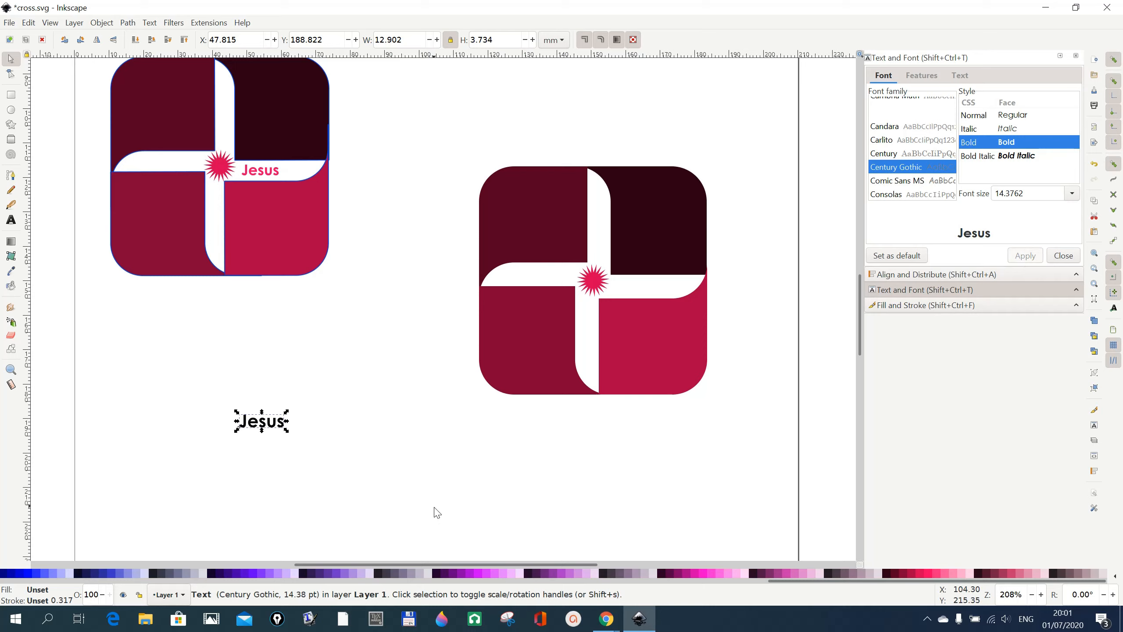
left_click(931, 574)
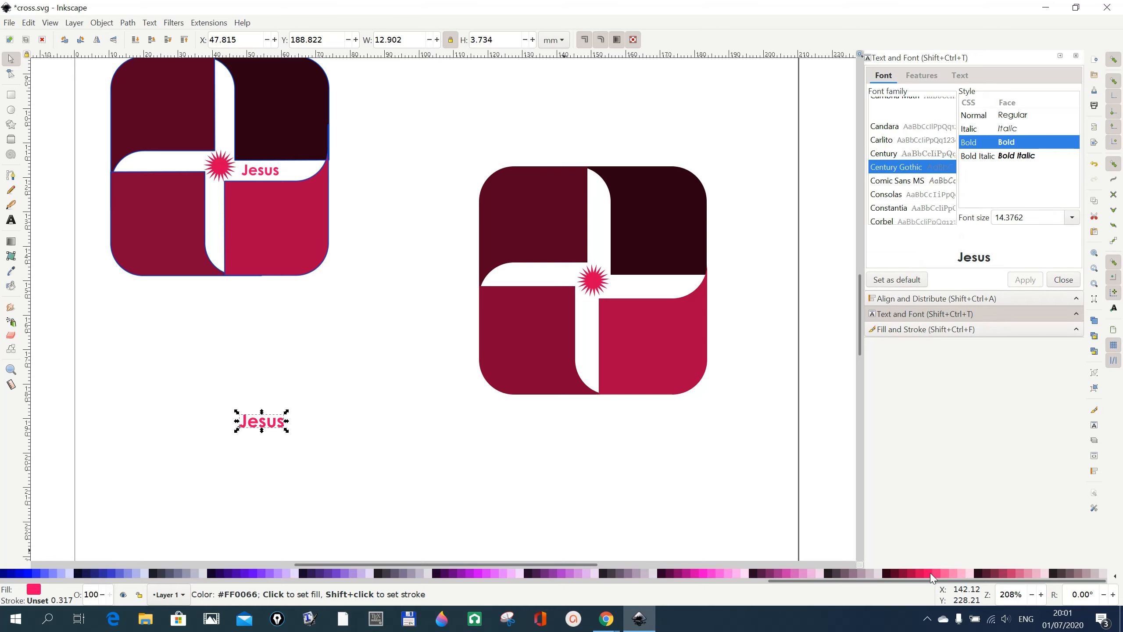
Move the text "Jesus" into the recreated logo's white band just right of the star, centre it vertically by eye, and deselect it
left_click_drag(278, 427, 656, 292)
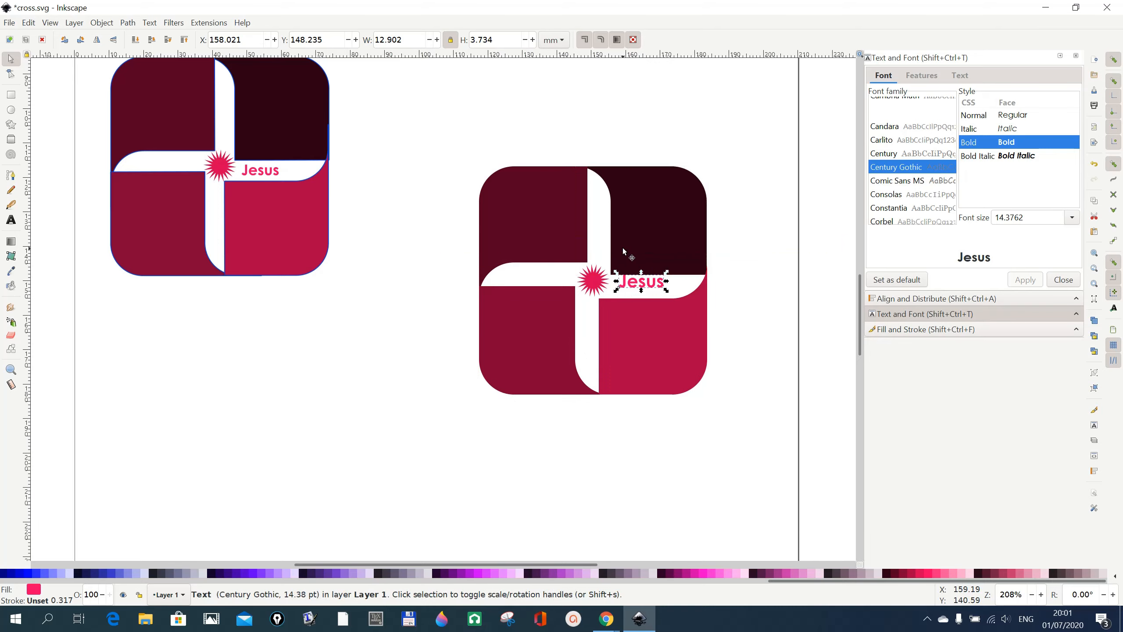
left_click_drag(632, 279, 631, 289)
left_click_drag(639, 284, 639, 289)
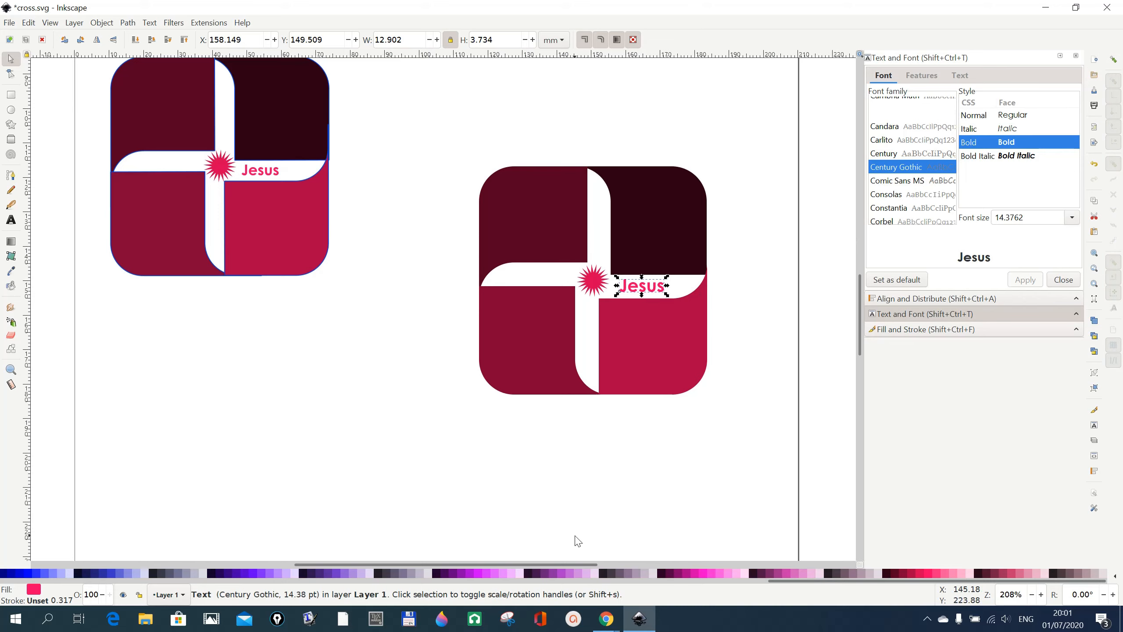
left_click(589, 523)
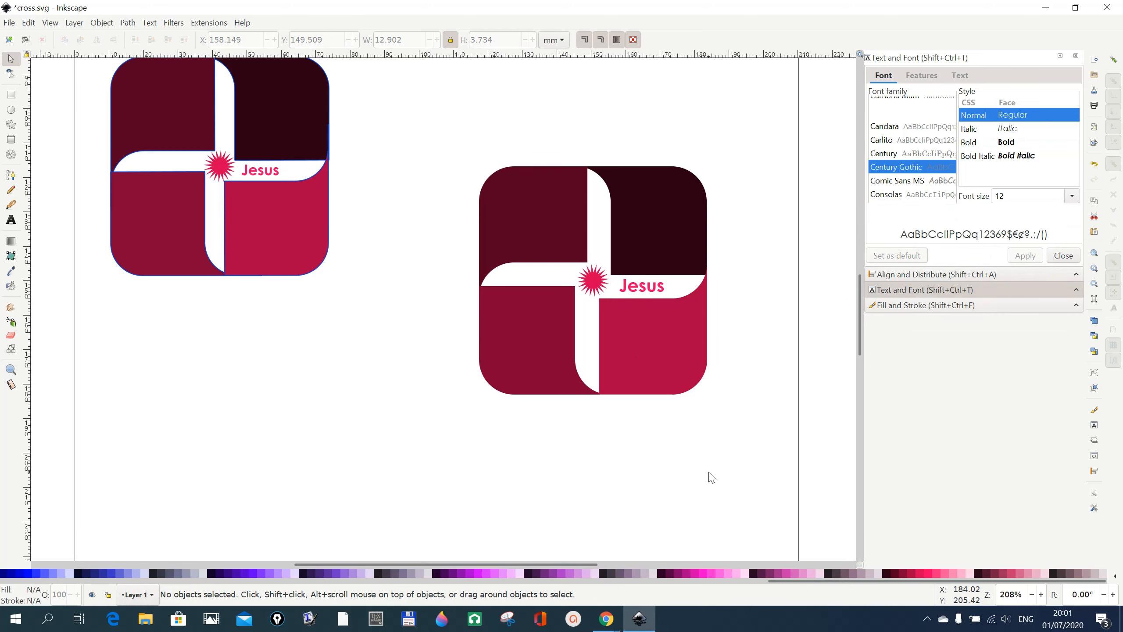